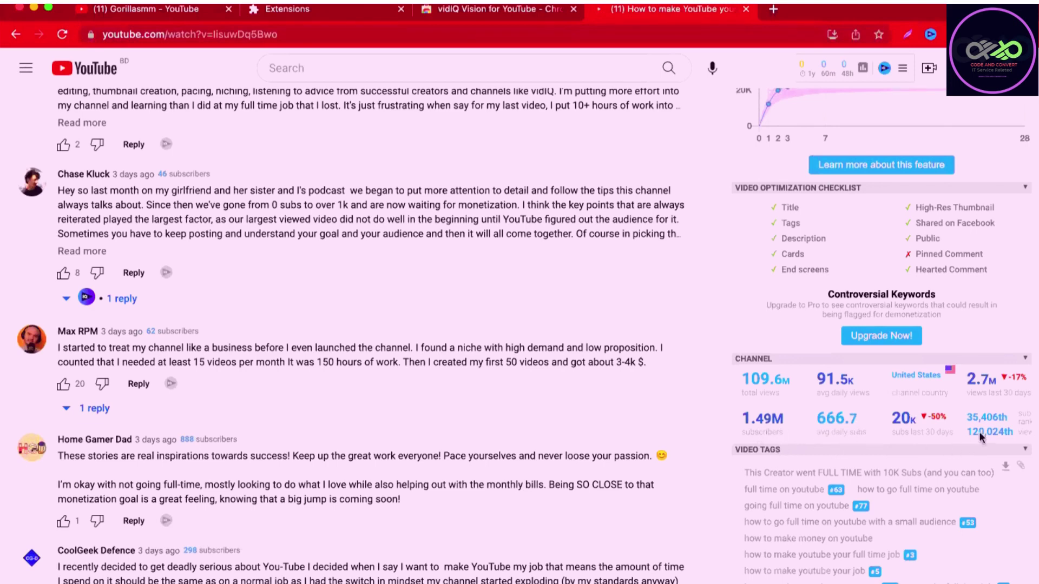
Step: Examine the vidIQ channel statistics, video tags, topics and channel tags for the open video
{"action": "scroll", "coordinate": [806, 412], "scroll_direction": "down", "scroll_amount": 3}
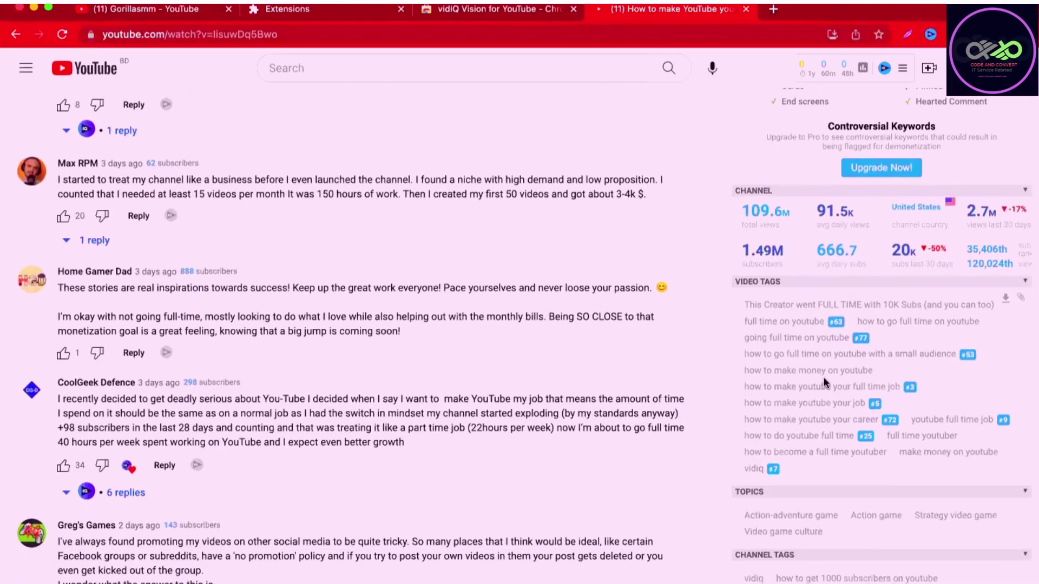
{"action": "scroll", "coordinate": [830, 369], "scroll_direction": "down", "scroll_amount": 1}
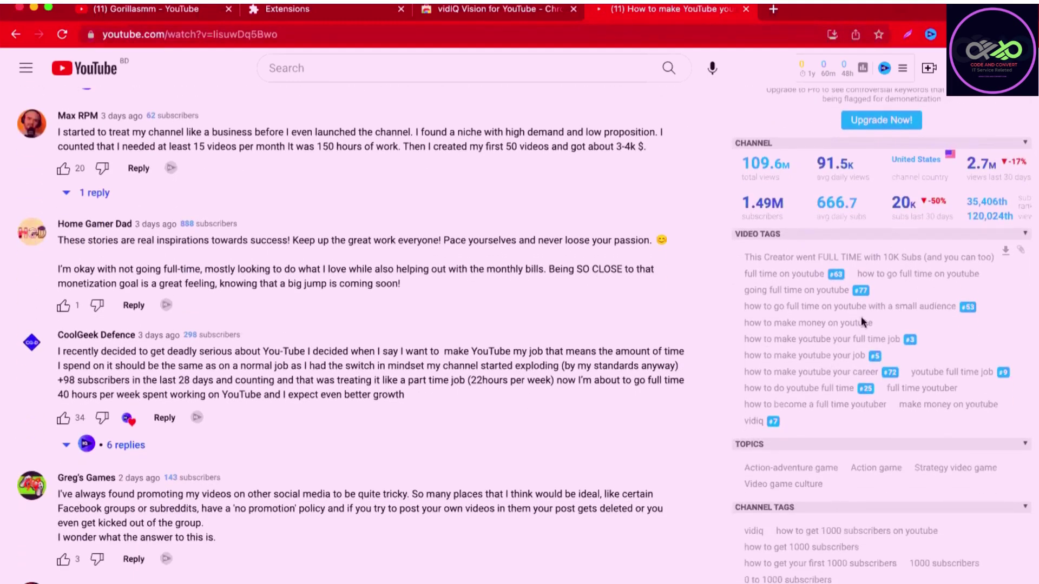
{"action": "scroll", "coordinate": [827, 323], "scroll_direction": "down", "scroll_amount": 3}
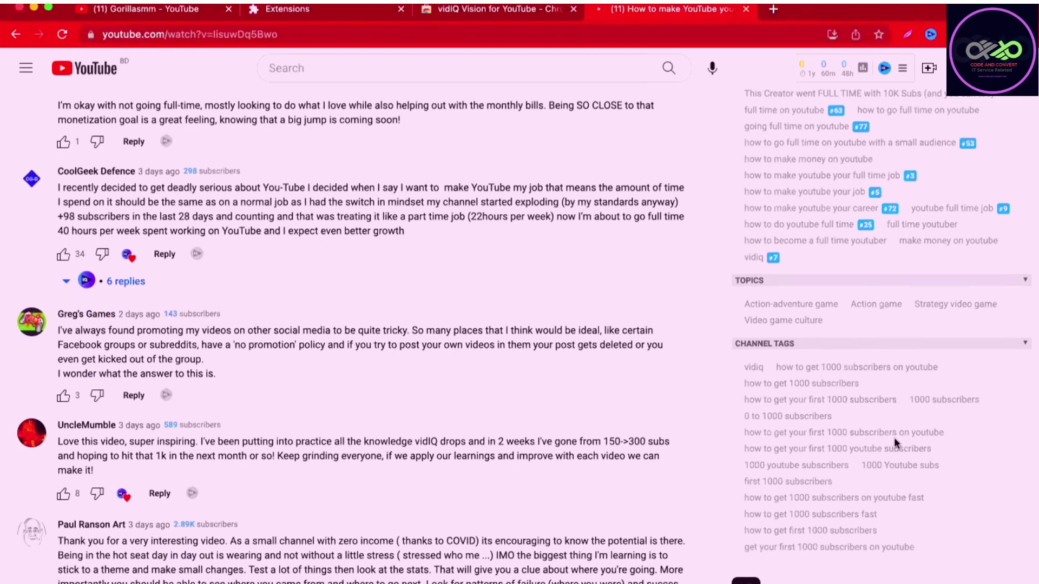
{"action": "scroll", "coordinate": [894, 437], "scroll_direction": "down", "scroll_amount": 1}
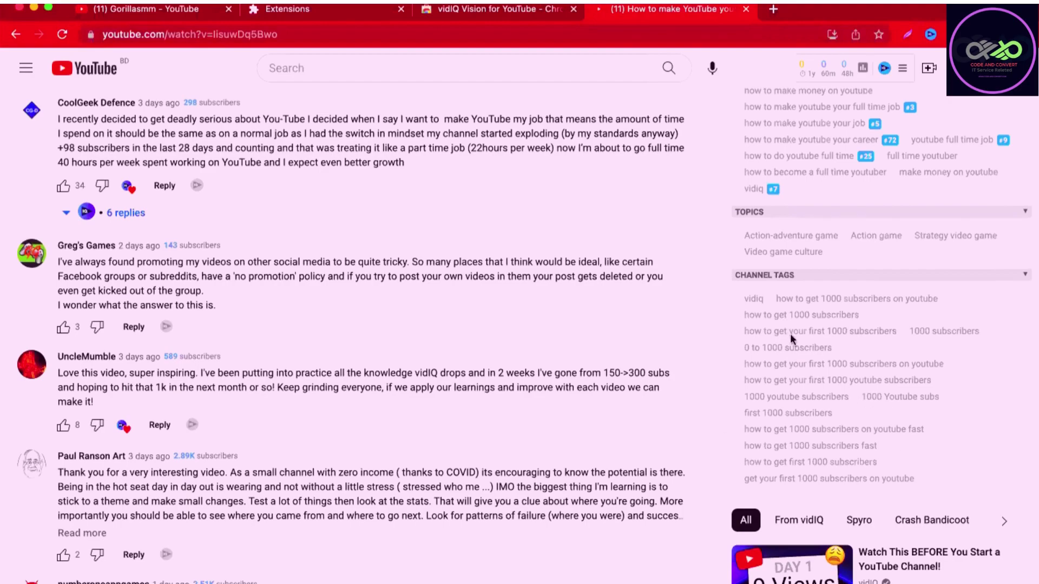
Step: Review the vidIQ overview, thumbnail, social and SEO sections for the video, including the breakdown of its SEO score
{"action": "scroll", "coordinate": [841, 327], "scroll_direction": "up", "scroll_amount": 15}
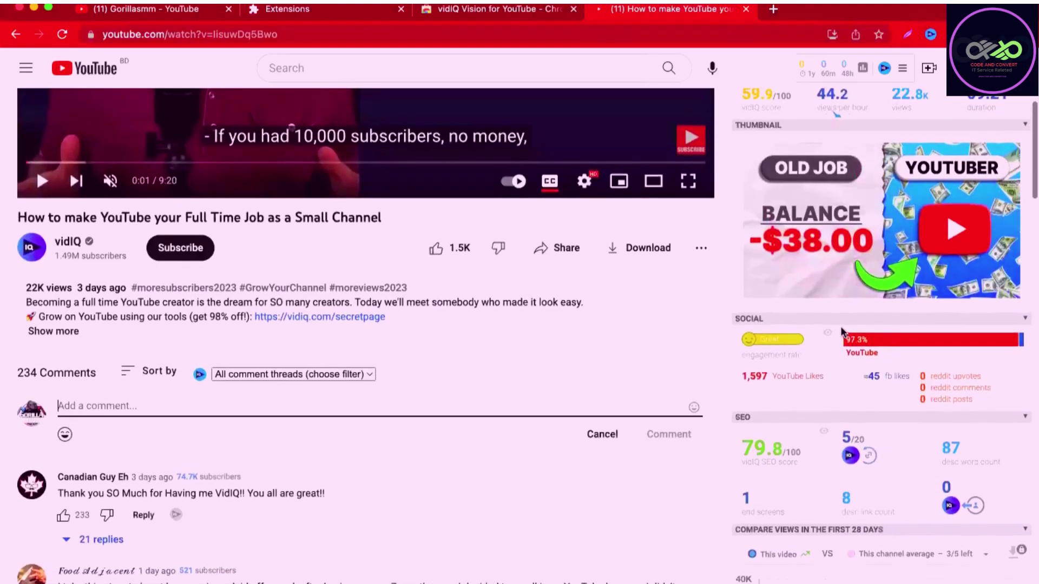
{"action": "scroll", "coordinate": [362, 352], "scroll_direction": "down", "scroll_amount": 5}
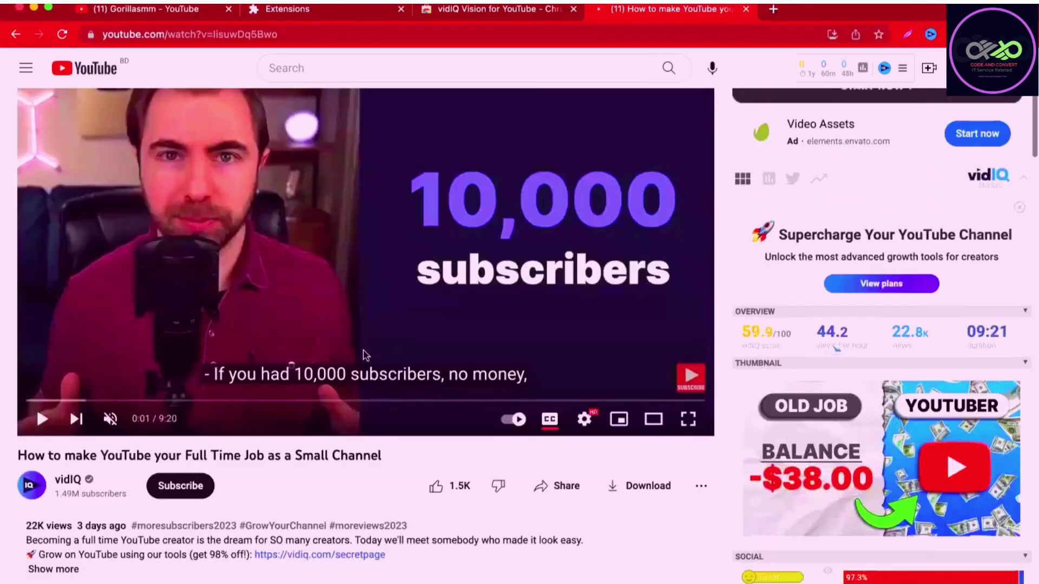
{"action": "scroll", "coordinate": [364, 354], "scroll_direction": "up", "scroll_amount": 2}
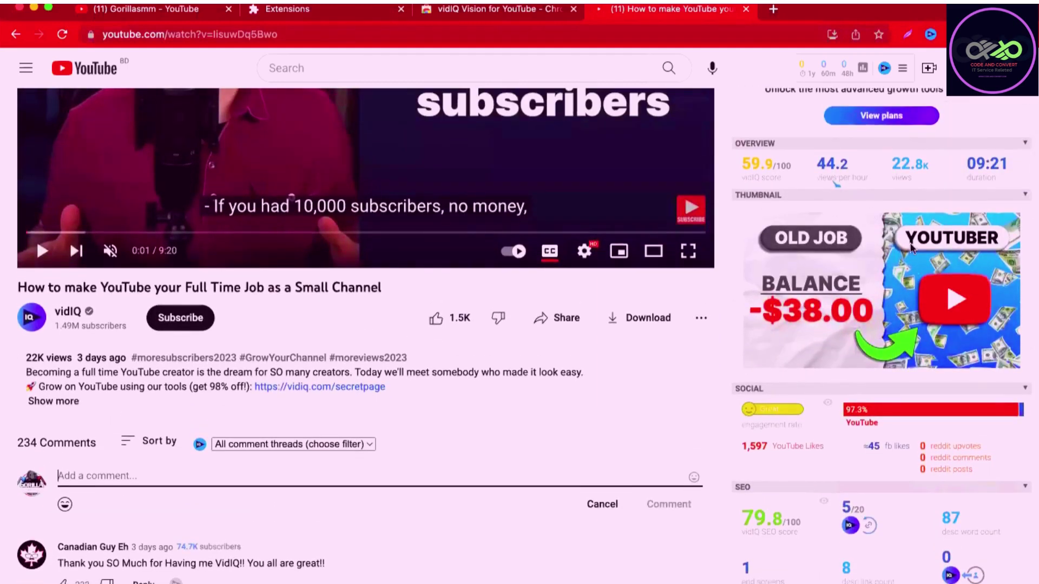
{"action": "scroll", "coordinate": [856, 407], "scroll_direction": "down", "scroll_amount": 2}
{"action": "scroll", "coordinate": [857, 406], "scroll_direction": "up", "scroll_amount": 5}
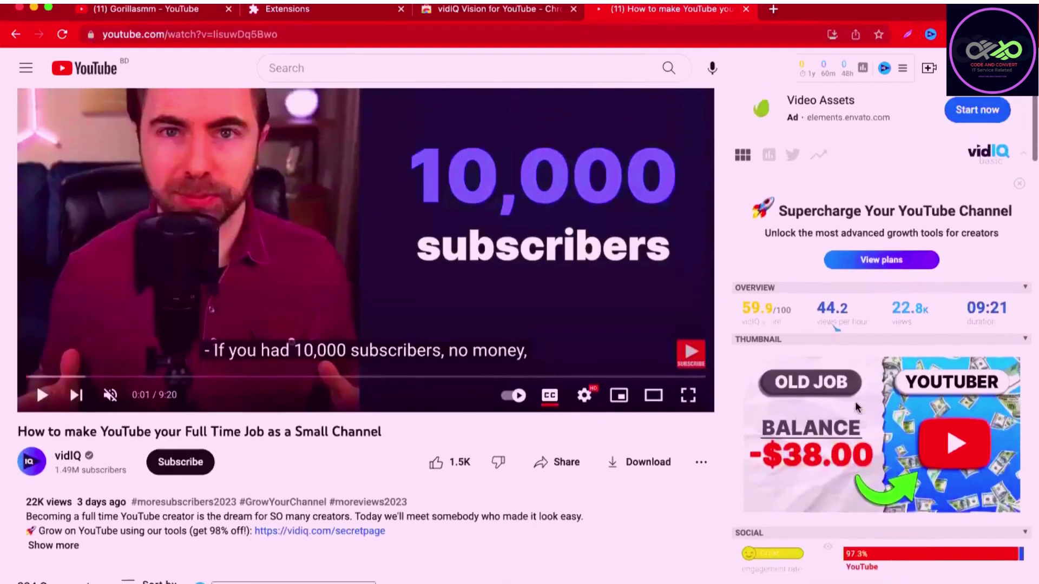
{"action": "scroll", "coordinate": [856, 407], "scroll_direction": "down", "scroll_amount": 2}
{"action": "scroll", "coordinate": [856, 407], "scroll_direction": "up", "scroll_amount": 3}
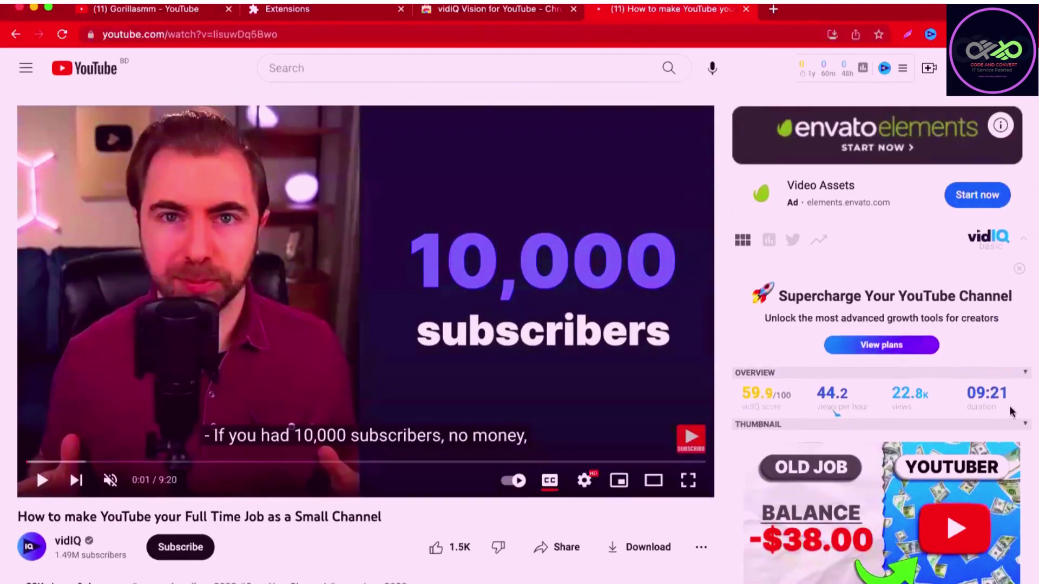
{"action": "scroll", "coordinate": [775, 378], "scroll_direction": "down", "scroll_amount": 10}
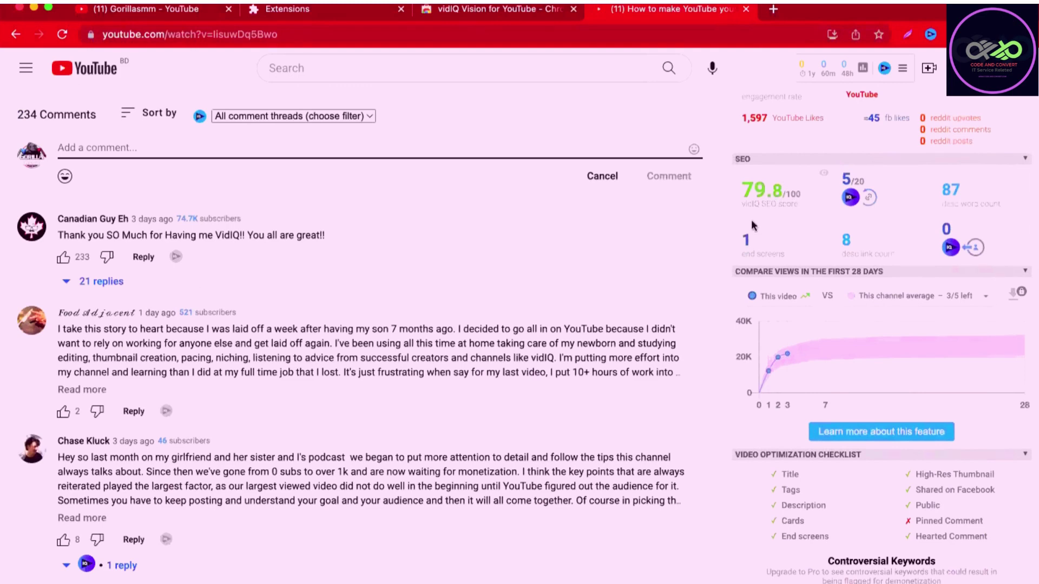
{"action": "mouse_move", "coordinate": [758, 190]}
{"action": "scroll", "coordinate": [735, 200], "scroll_direction": "up", "scroll_amount": 3}
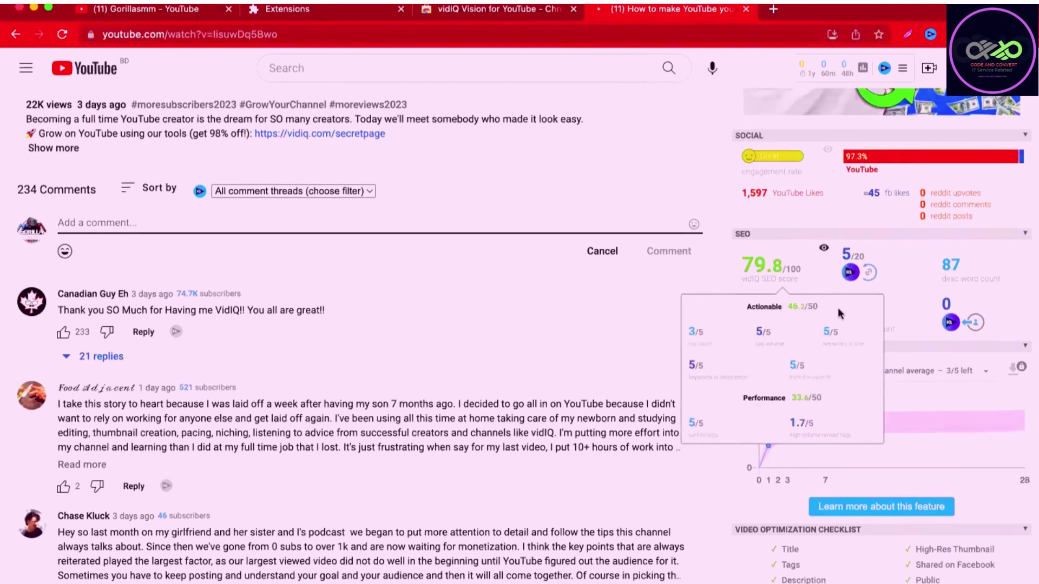
{"action": "scroll", "coordinate": [758, 287], "scroll_direction": "up", "scroll_amount": 10}
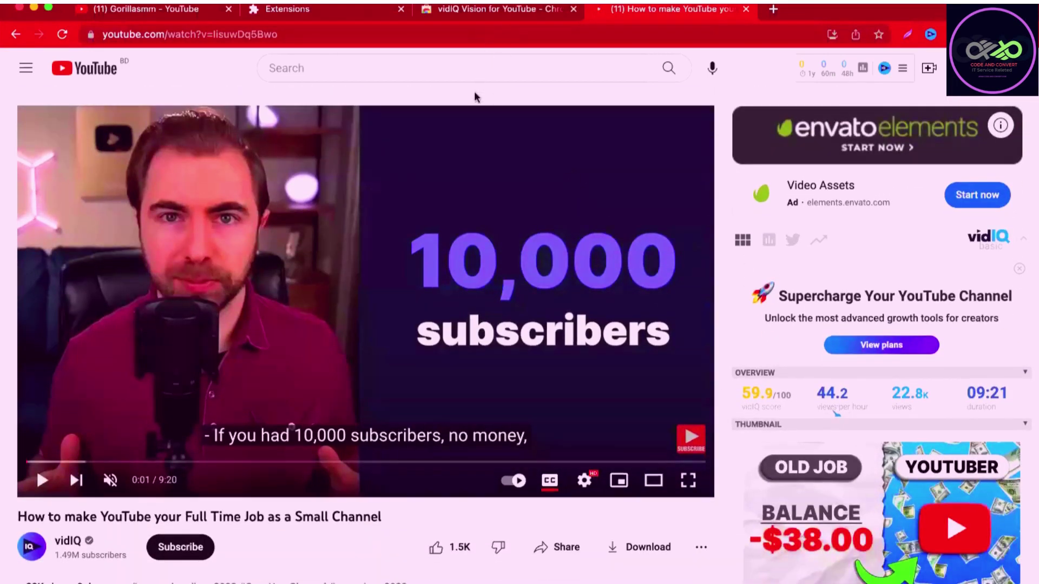
Step: Search YouTube for "digital marketing" to check the keyword's vidIQ score
{"action": "left_click", "coordinate": [773, 8]}
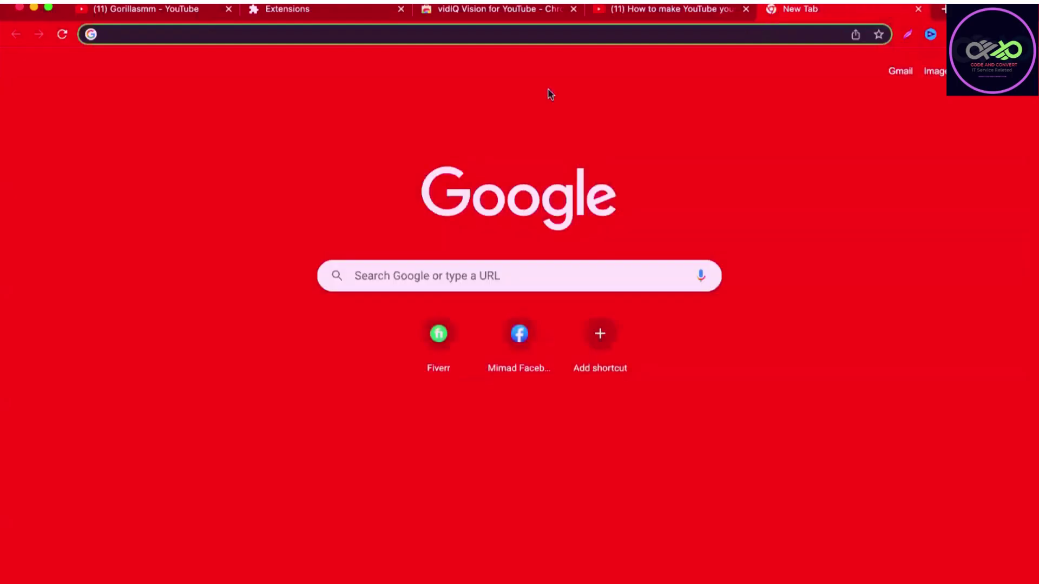
{"action": "left_click", "coordinate": [637, 12]}
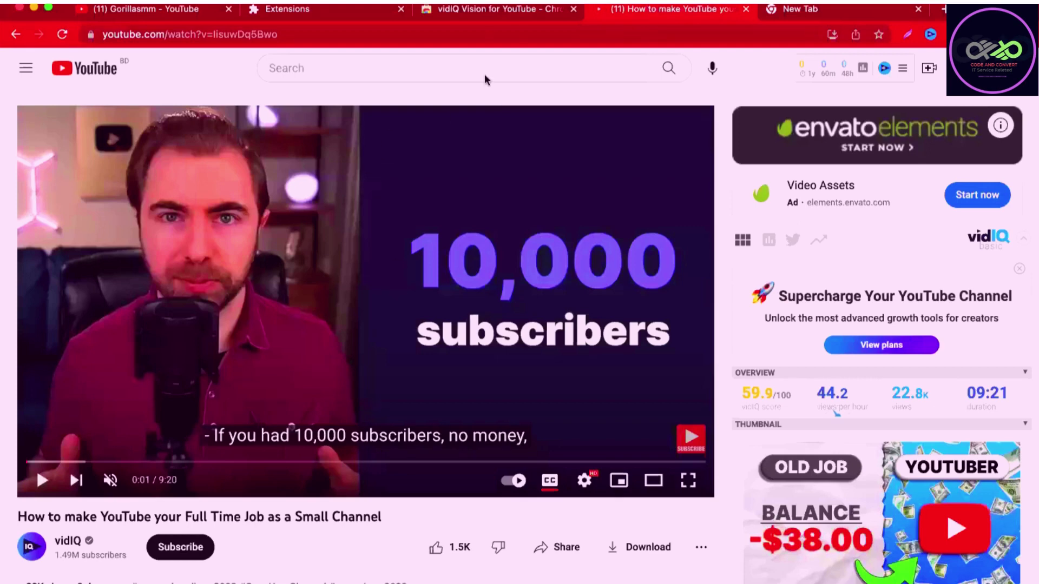
{"action": "left_click", "coordinate": [403, 68]}
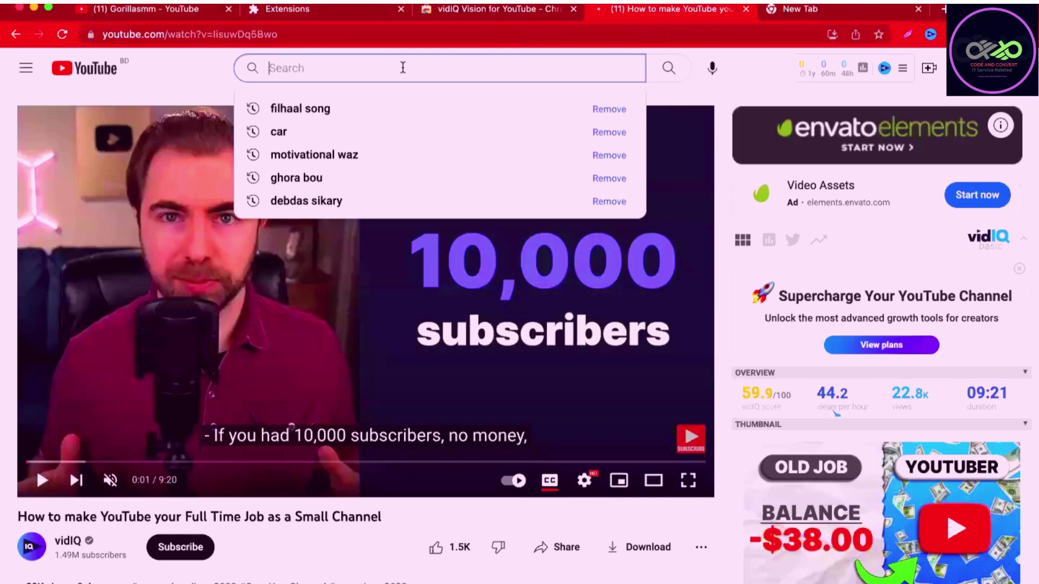
{"action": "type", "text": "D"}
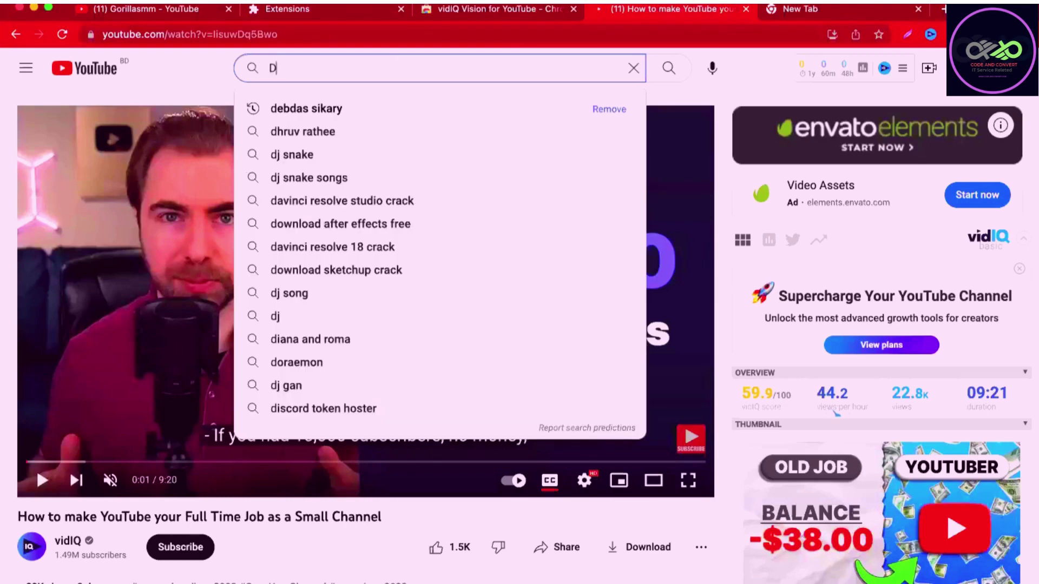
{"action": "type", "text": "igit"}
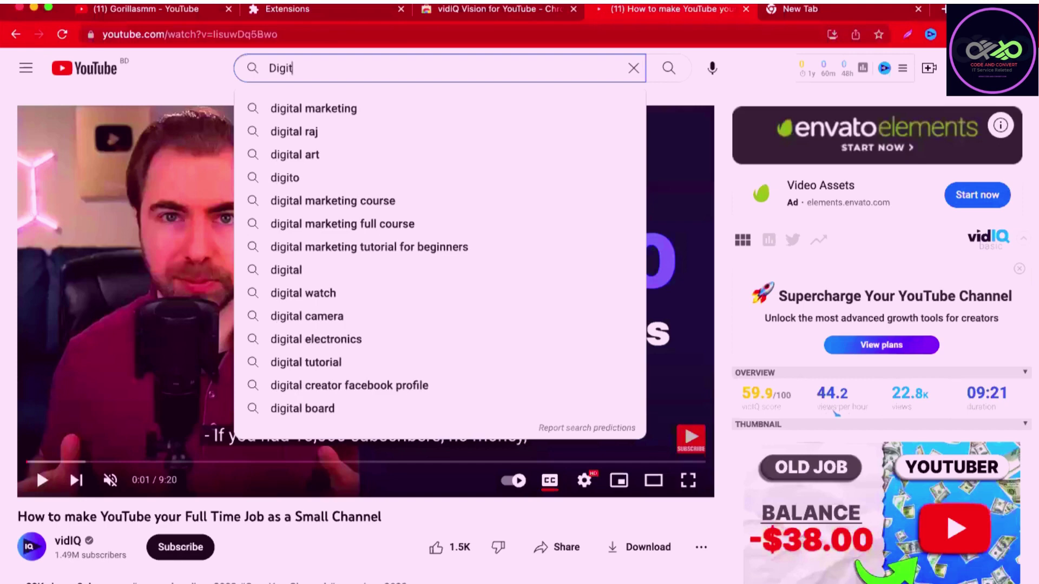
{"action": "type", "text": "al"}
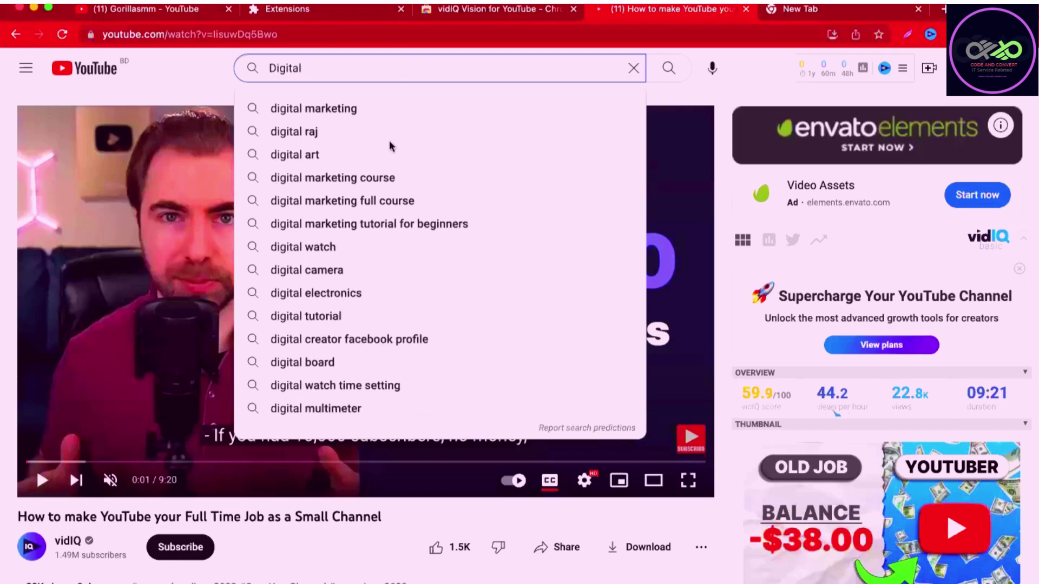
{"action": "left_click", "coordinate": [344, 110]}
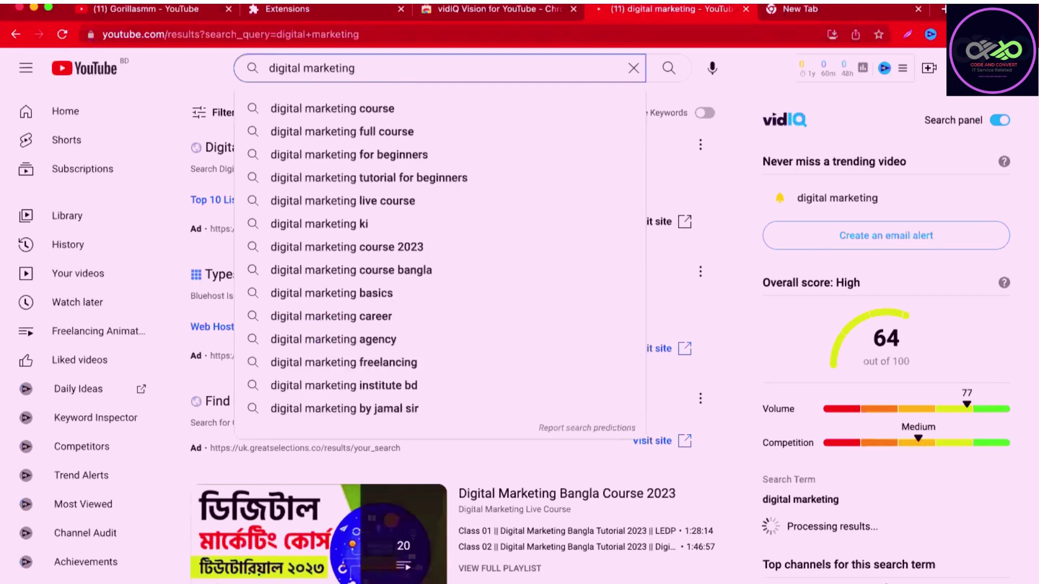
Step: Check the suggested keywords "digital marketing course", "digital marketing income" and "digital marketing full course bangla 2021" by searching for each one
{"action": "left_click", "coordinate": [374, 110]}
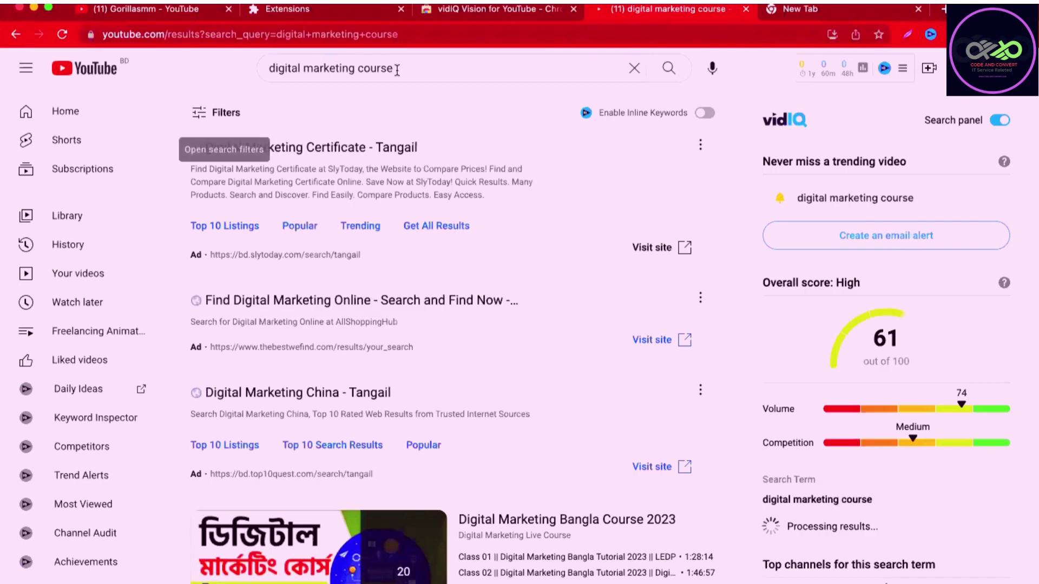
{"action": "left_click", "coordinate": [397, 70]}
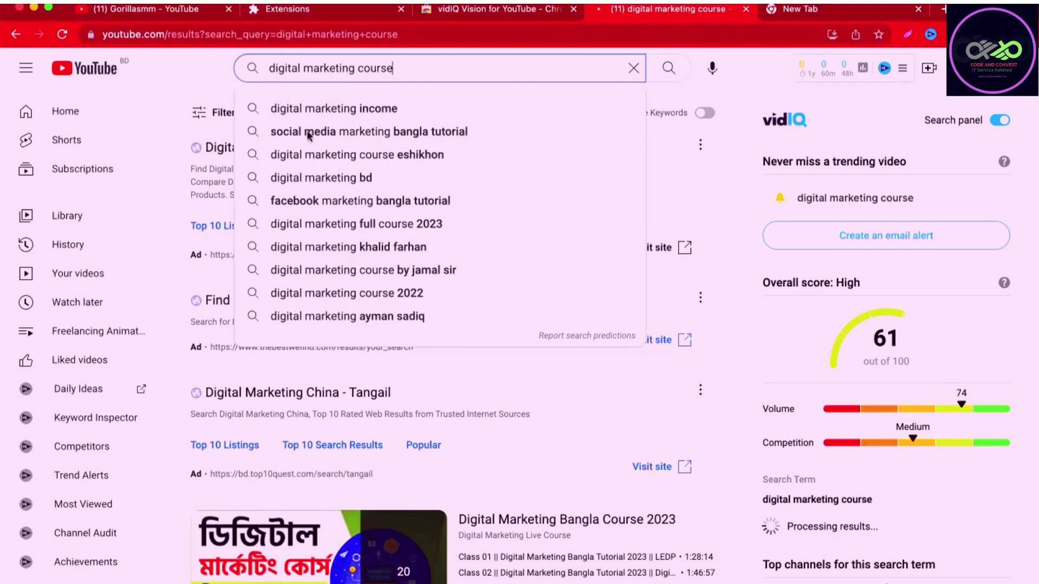
{"action": "left_click", "coordinate": [349, 109]}
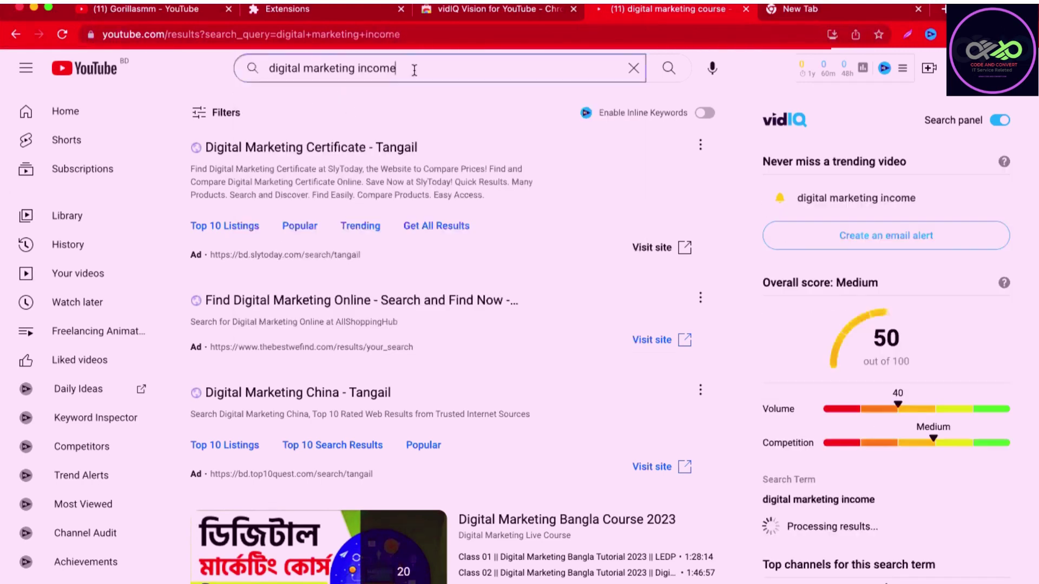
{"action": "left_click", "coordinate": [417, 69]}
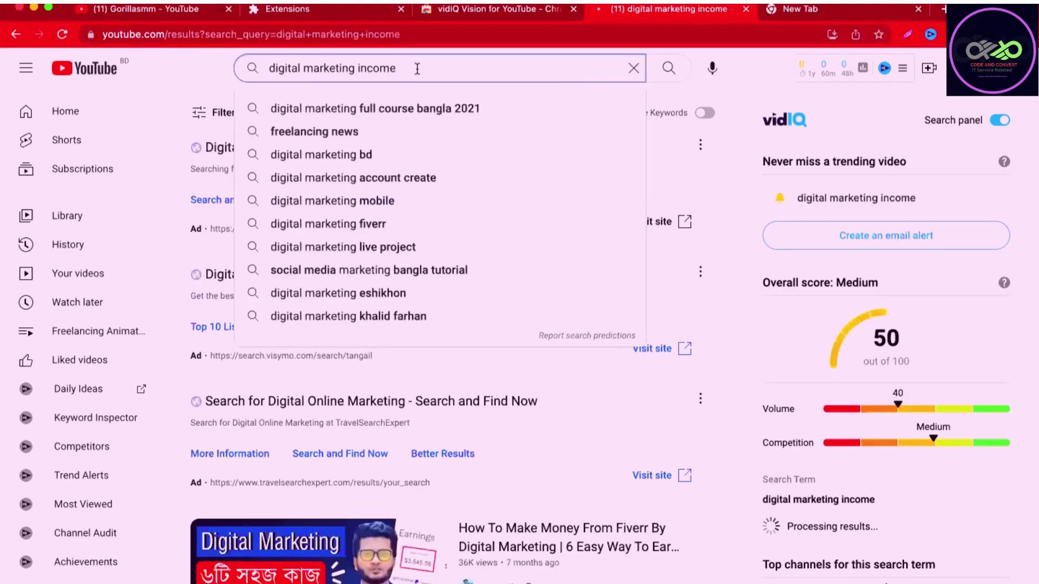
{"action": "left_click", "coordinate": [374, 107]}
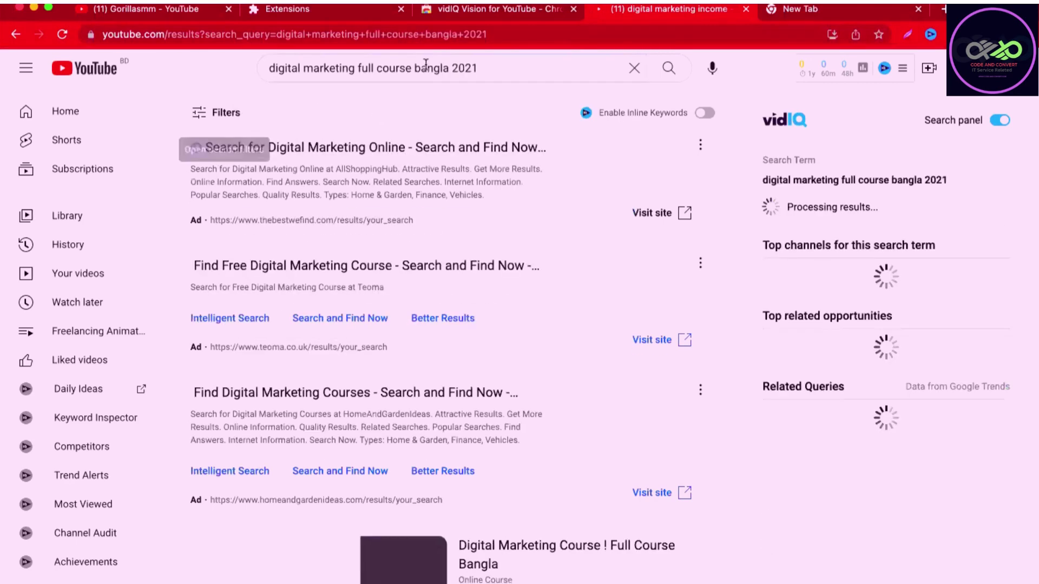
Step: Change the YouTube search to "digital marketing full course bangla 2023" and copy the query text
{"action": "left_click_drag", "start_coordinate": [412, 67], "coordinate": [496, 65]}
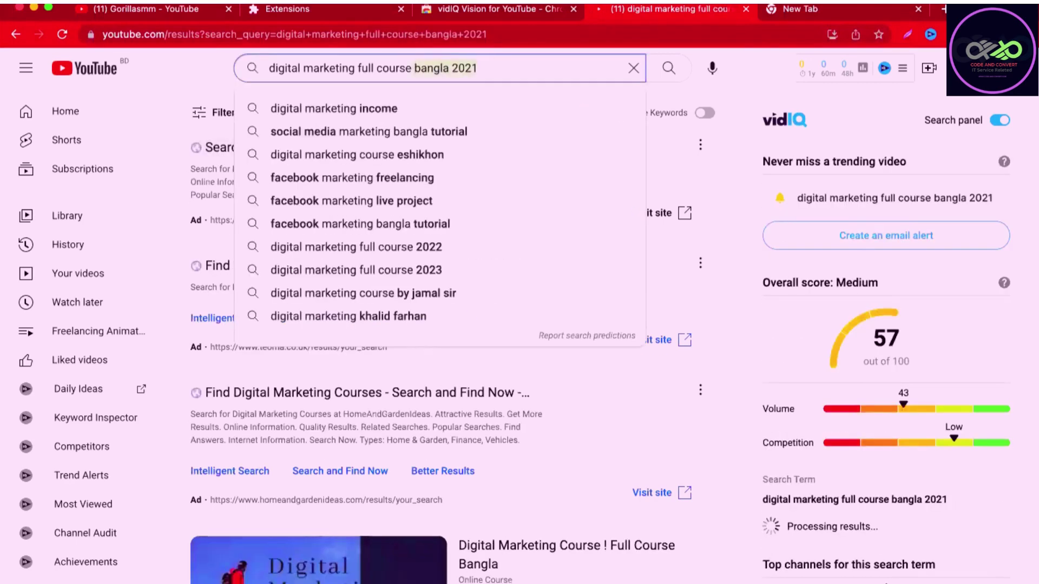
{"action": "key", "text": "BackSpace"}
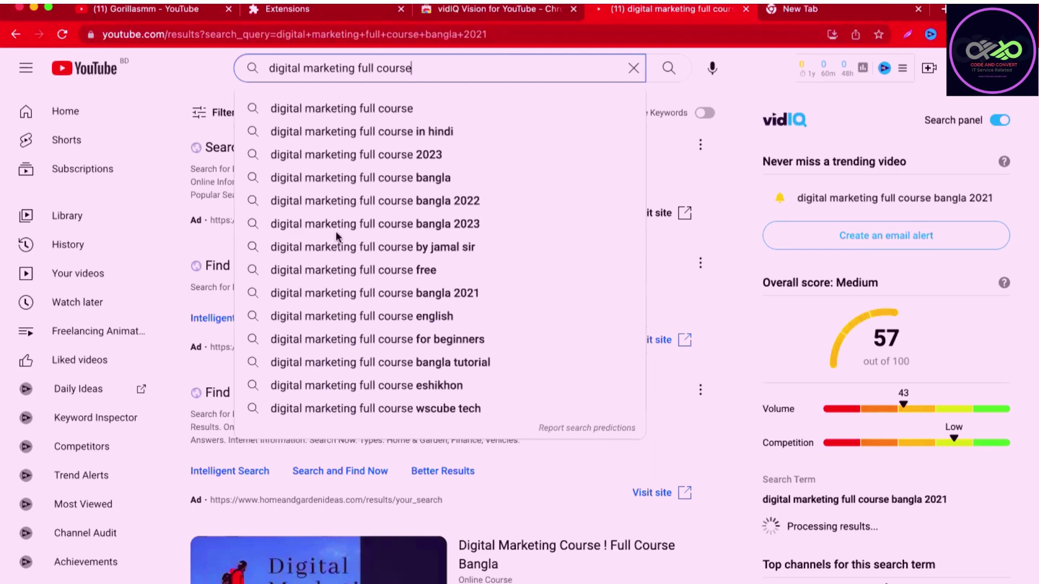
{"action": "left_click", "coordinate": [387, 227]}
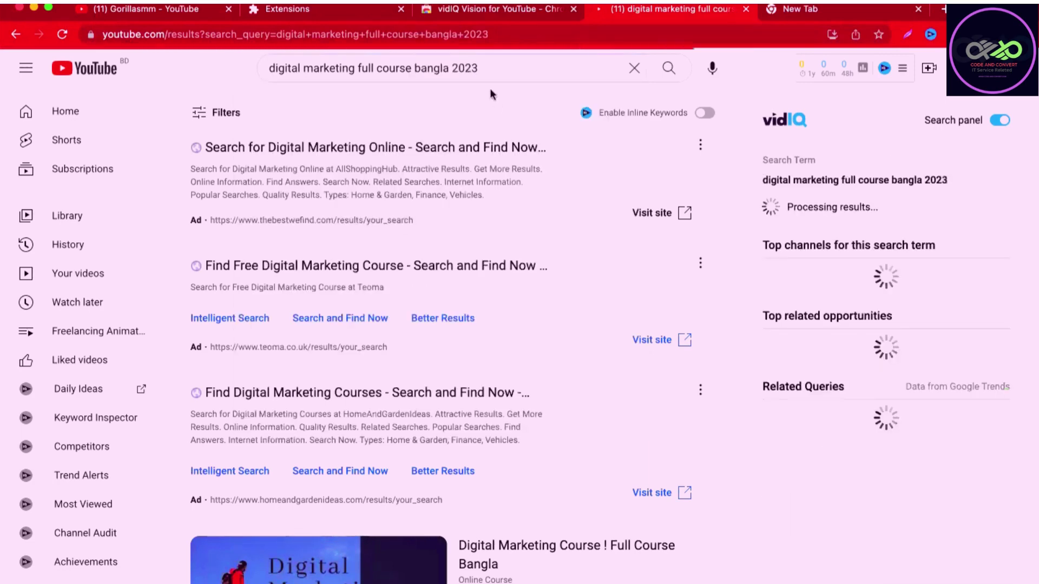
{"action": "left_click", "coordinate": [487, 70]}
{"action": "key", "text": "super+a"}
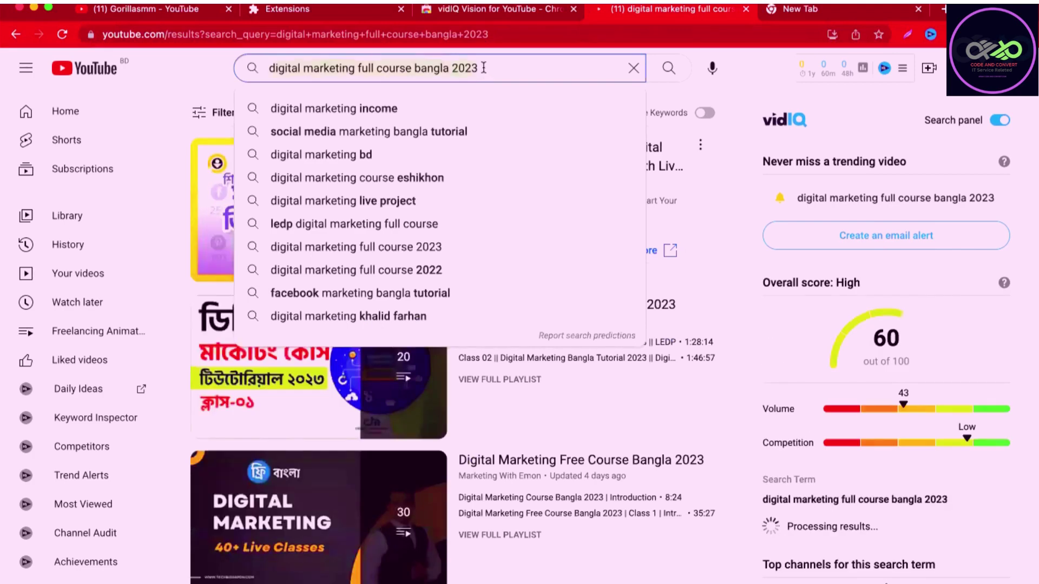
{"action": "right_click", "coordinate": [486, 69]}
{"action": "left_click", "coordinate": [519, 174]}
Step: Find and open Google Translate in a new browser tab
{"action": "left_click", "coordinate": [942, 8]}
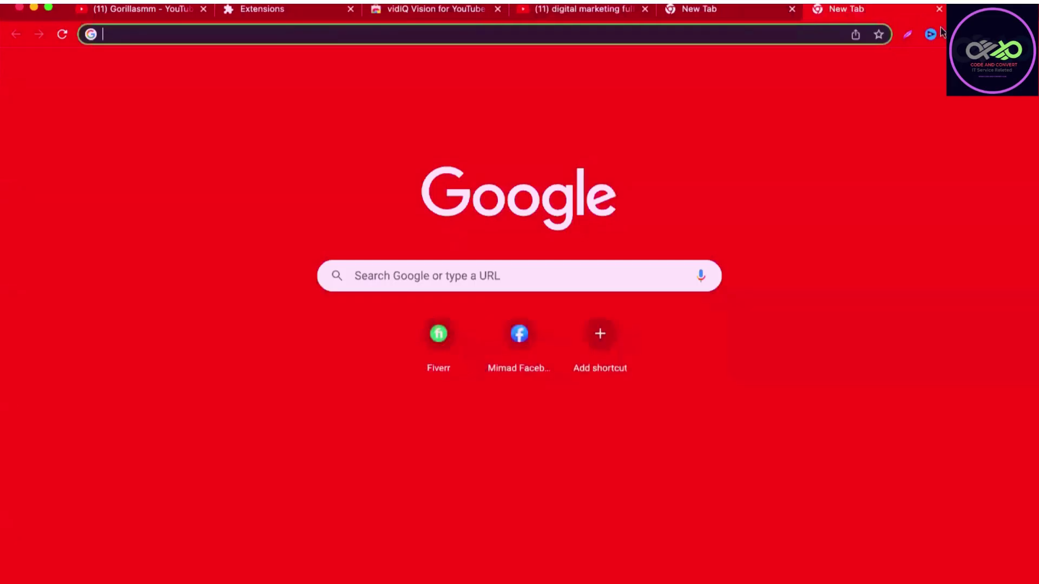
{"action": "left_click", "coordinate": [481, 280]}
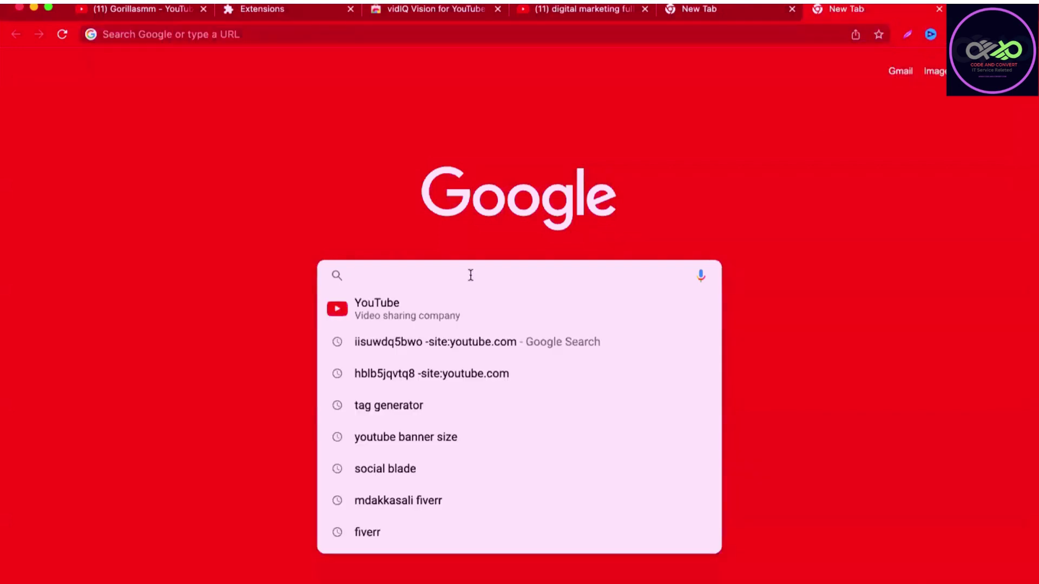
{"action": "type", "text": "google"}
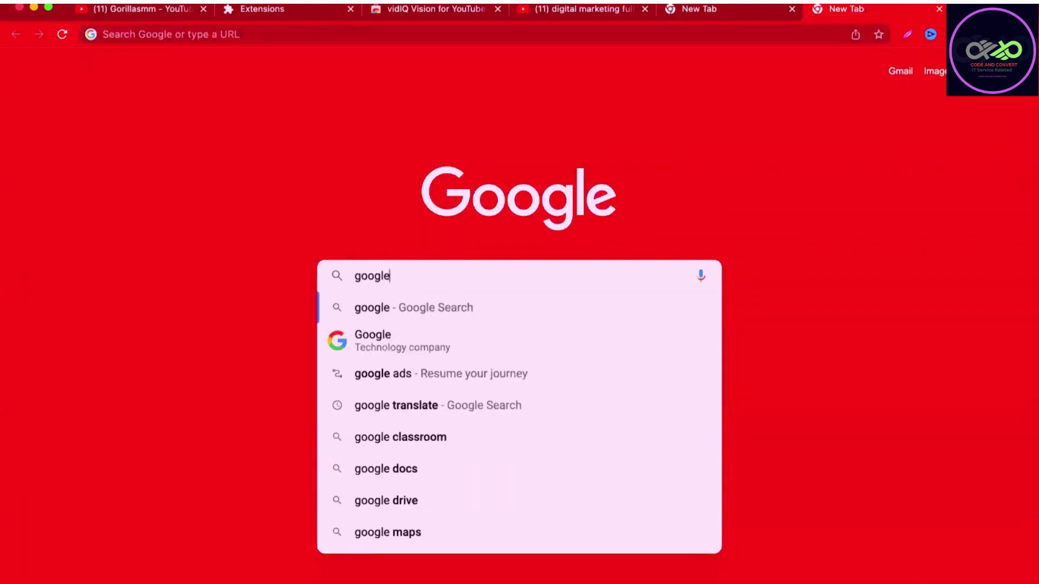
{"action": "left_click", "coordinate": [403, 374]}
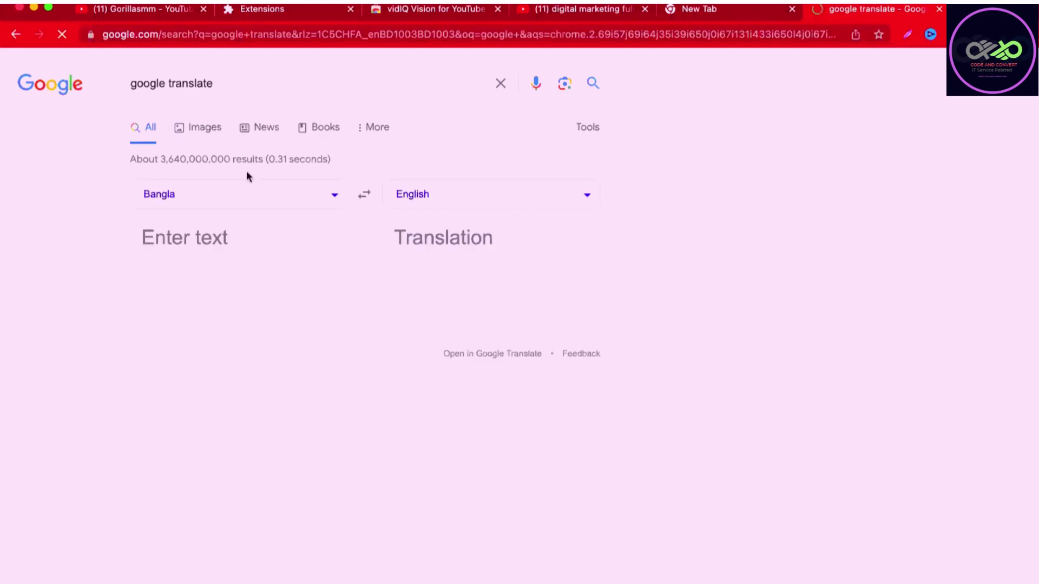
{"action": "left_click", "coordinate": [190, 431]}
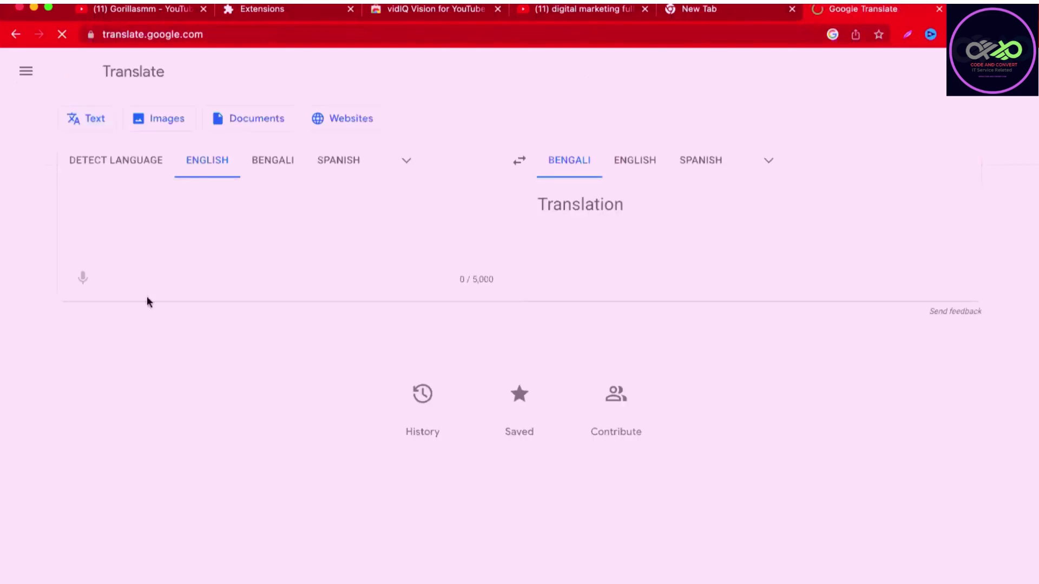
Step: Translate the copied query "digital marketing full course bangla 2023" from English to Bengali, and return to the YouTube search results
{"action": "right_click", "coordinate": [169, 223]}
{"action": "left_click", "coordinate": [193, 325]}
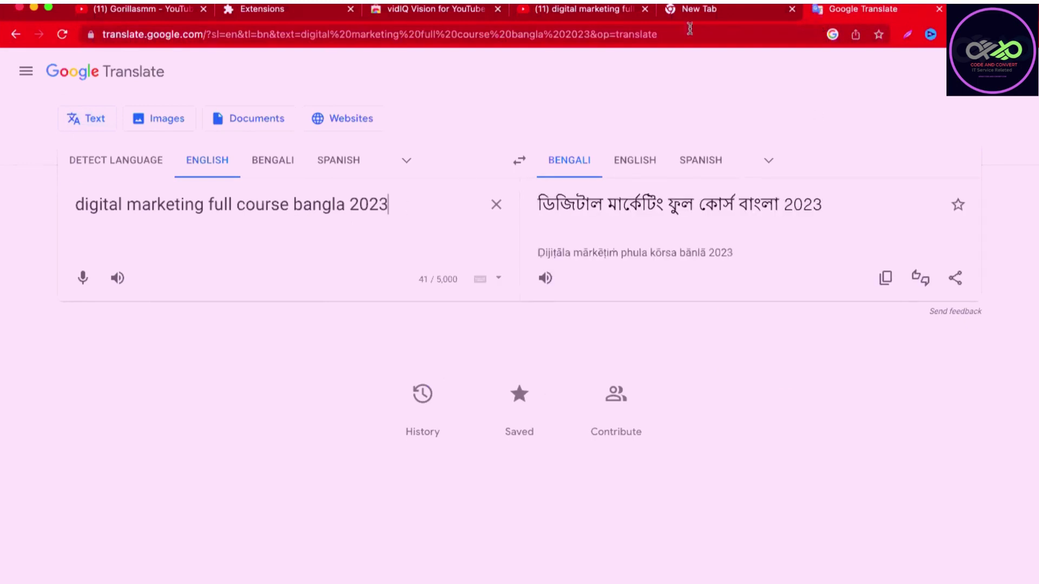
{"action": "left_click", "coordinate": [577, 9]}
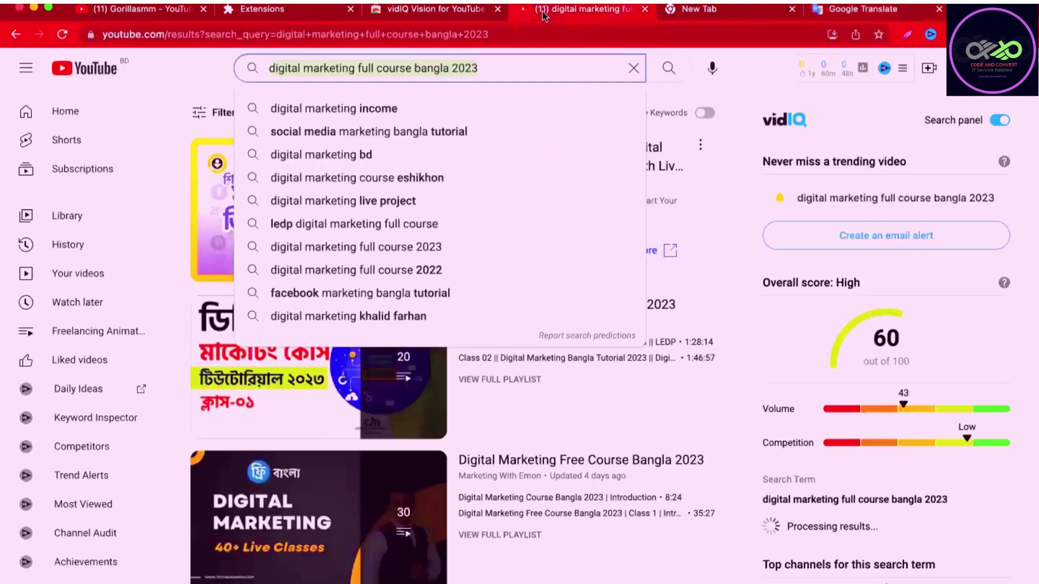
Step: Look through the YouTube results and vidIQ related keywords for "digital marketing full course bangla 2023" for a suitable competing video
{"action": "left_click", "coordinate": [173, 222]}
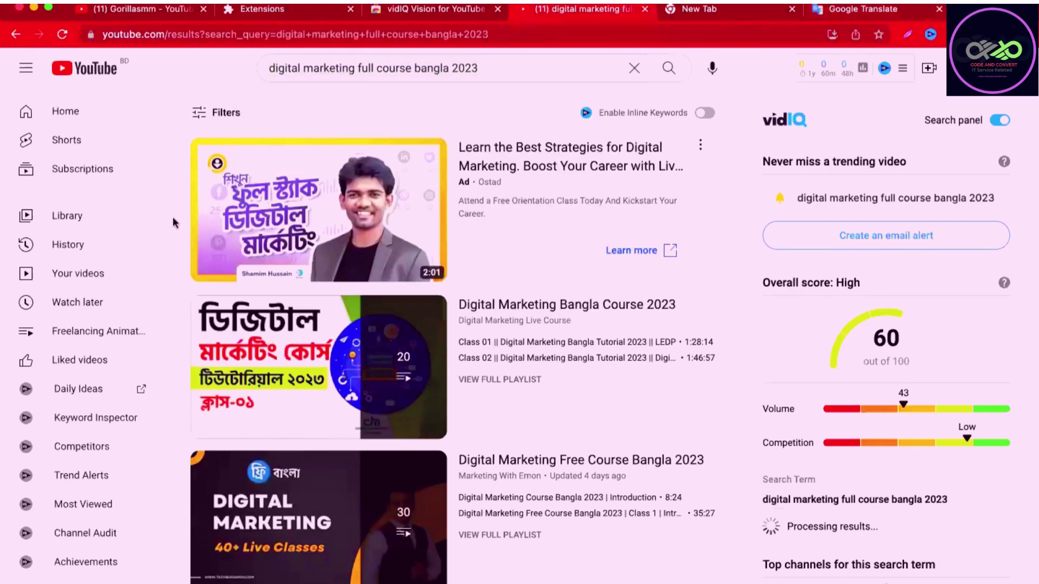
{"action": "scroll", "coordinate": [486, 283], "scroll_direction": "down", "scroll_amount": 4}
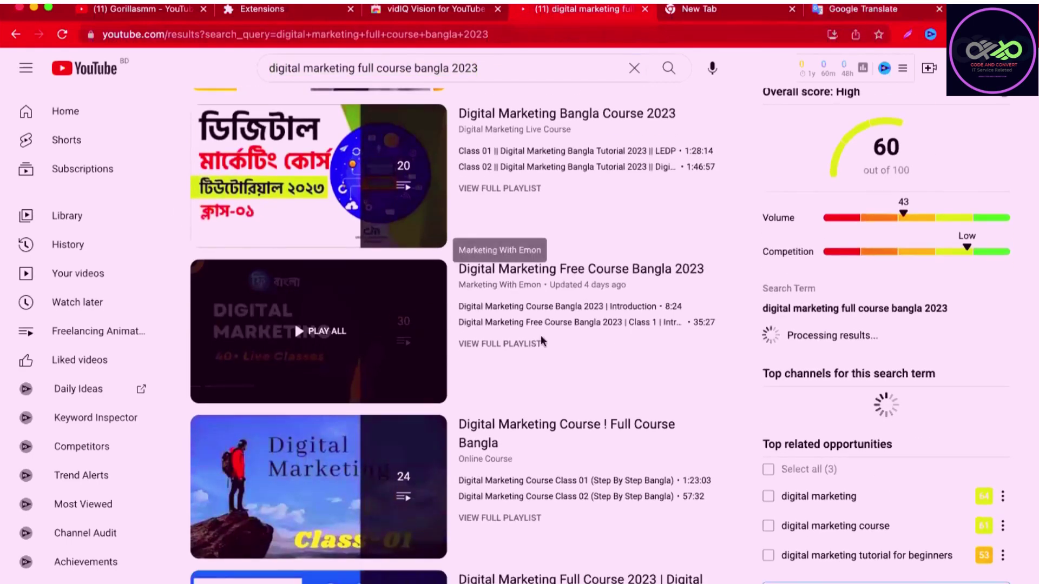
{"action": "scroll", "coordinate": [665, 381], "scroll_direction": "down", "scroll_amount": 1}
{"action": "scroll", "coordinate": [670, 333], "scroll_direction": "down", "scroll_amount": 3}
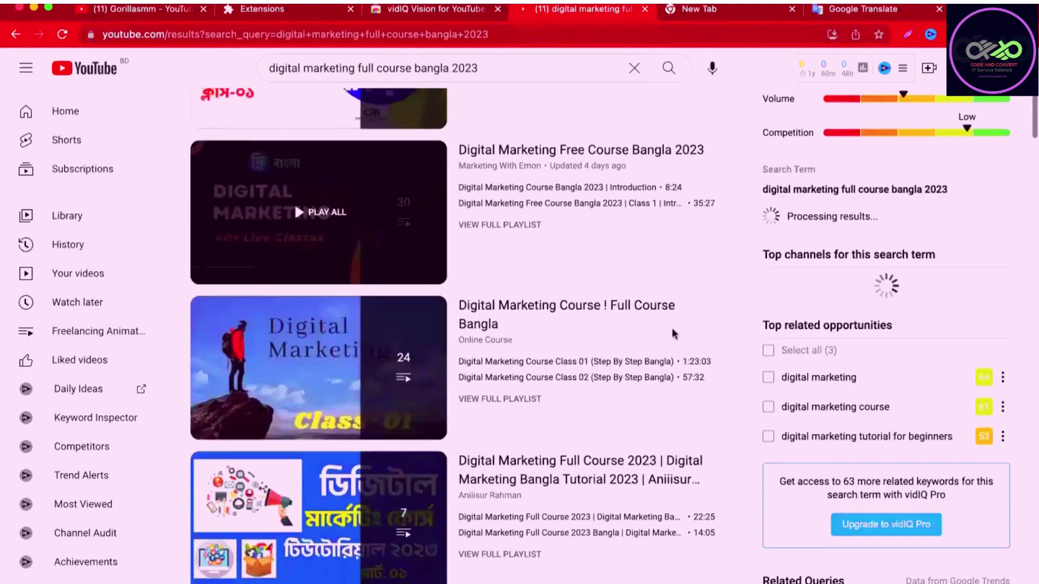
{"action": "scroll", "coordinate": [672, 330], "scroll_direction": "down", "scroll_amount": 4}
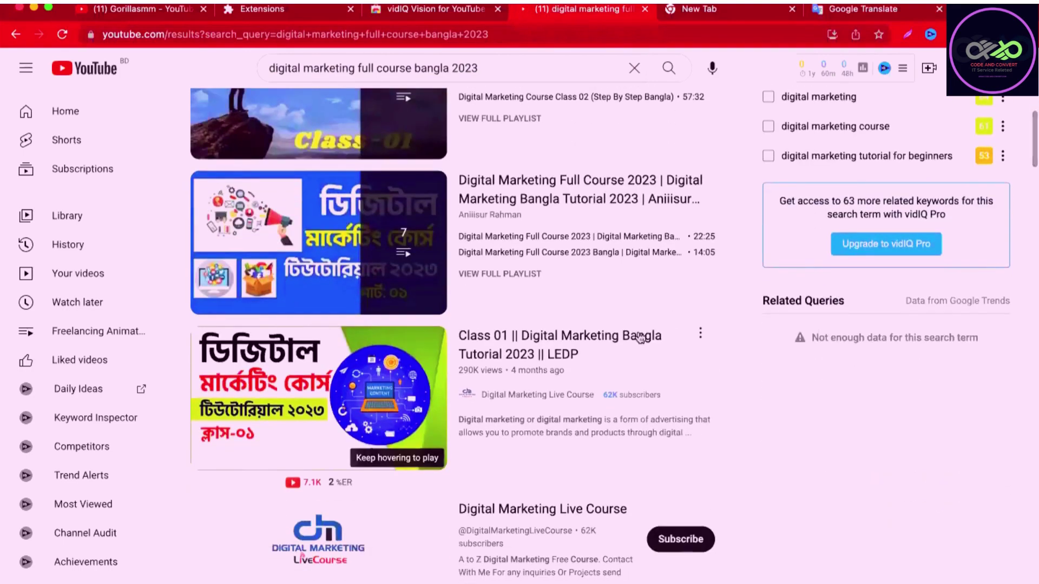
{"action": "scroll", "coordinate": [557, 359], "scroll_direction": "down", "scroll_amount": 7}
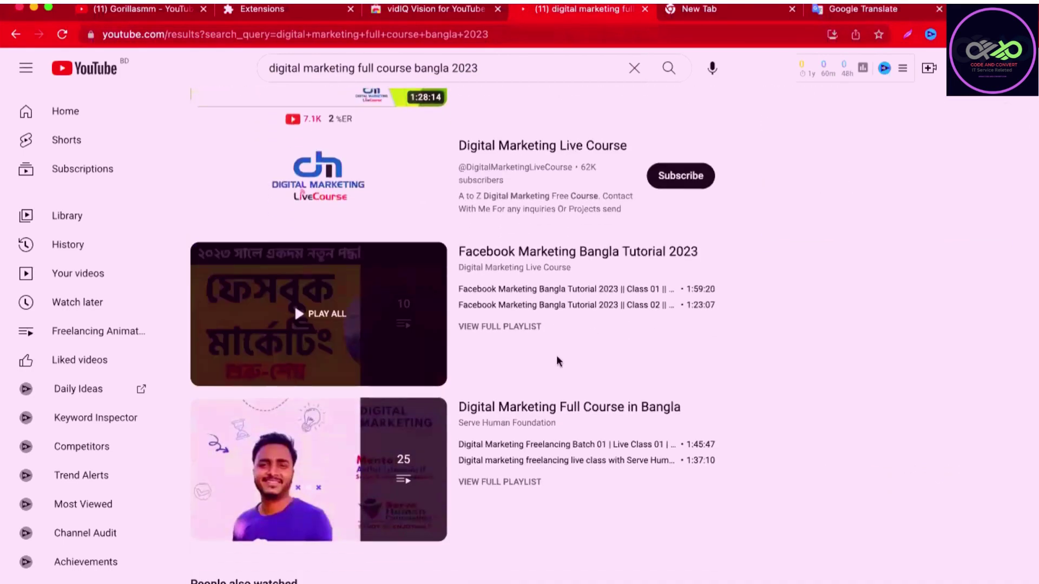
{"action": "scroll", "coordinate": [557, 359], "scroll_direction": "down", "scroll_amount": 8}
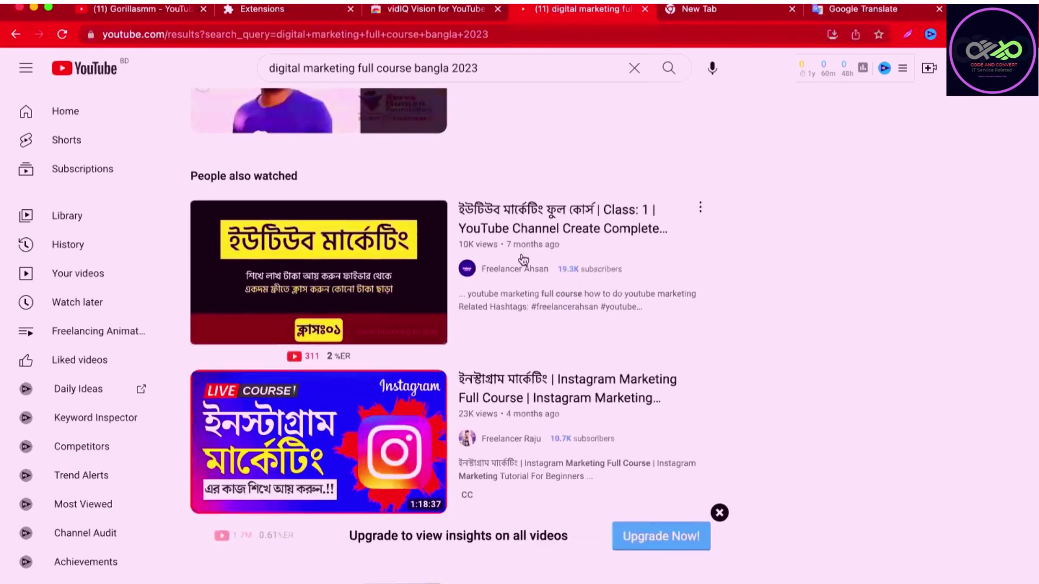
{"action": "scroll", "coordinate": [487, 260], "scroll_direction": "down", "scroll_amount": 1}
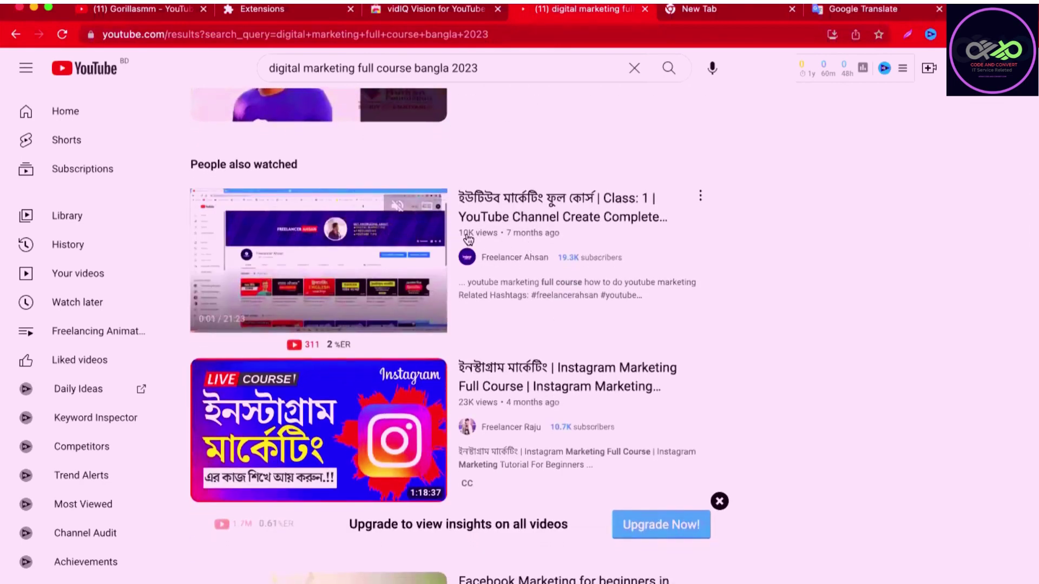
{"action": "scroll", "coordinate": [464, 232], "scroll_direction": "down", "scroll_amount": 4}
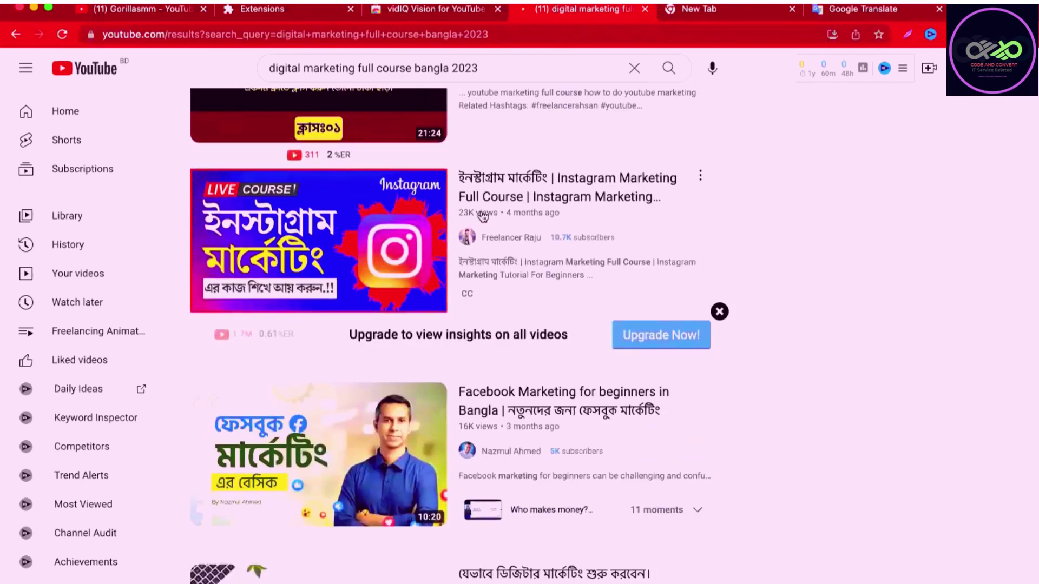
{"action": "mouse_move", "coordinate": [496, 217]}
{"action": "scroll", "coordinate": [496, 217], "scroll_direction": "down", "scroll_amount": 4}
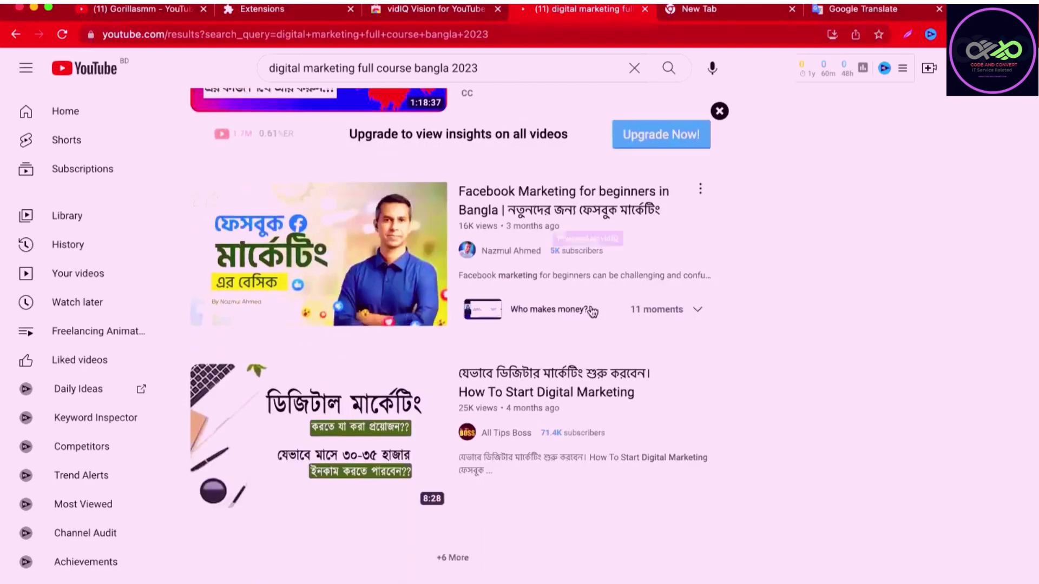
{"action": "mouse_move", "coordinate": [530, 268]}
{"action": "scroll", "coordinate": [550, 270], "scroll_direction": "down", "scroll_amount": 3}
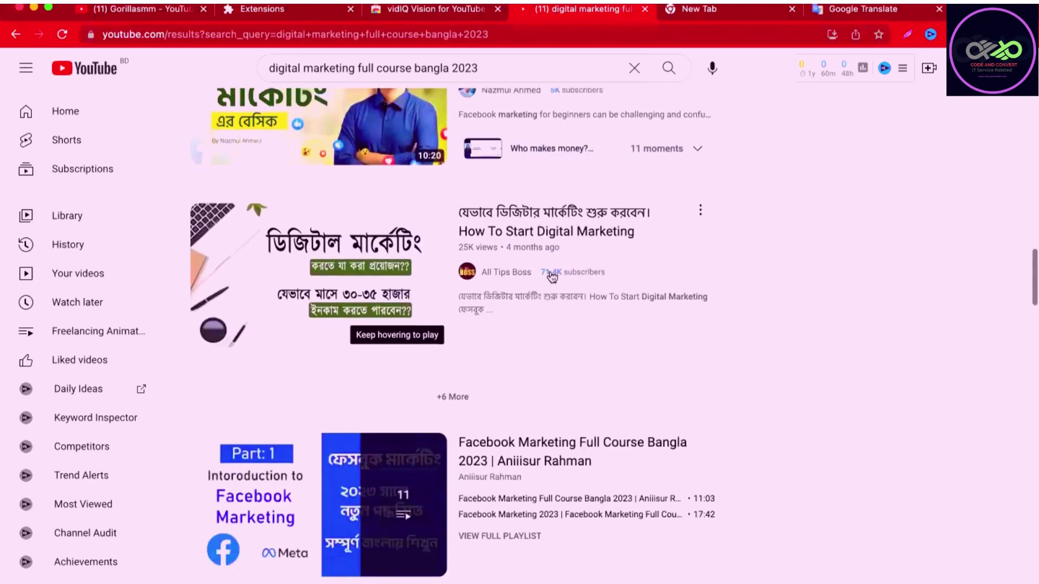
{"action": "scroll", "coordinate": [507, 272], "scroll_direction": "down", "scroll_amount": 1}
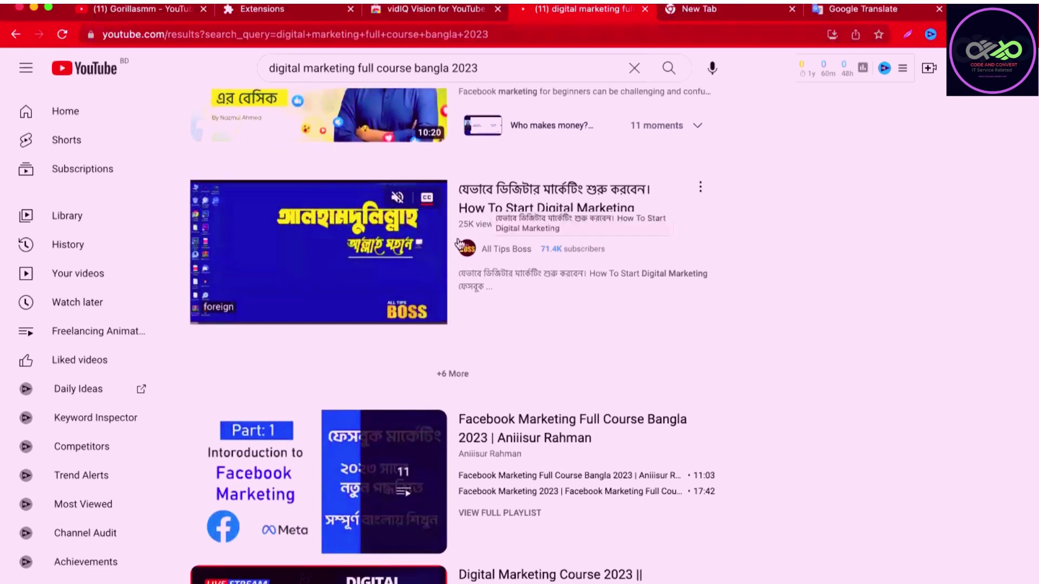
Step: Open the "How To Start Digital Marketing" video by All Tips Boss and find its vidIQ video tags
{"action": "left_click", "coordinate": [487, 208]}
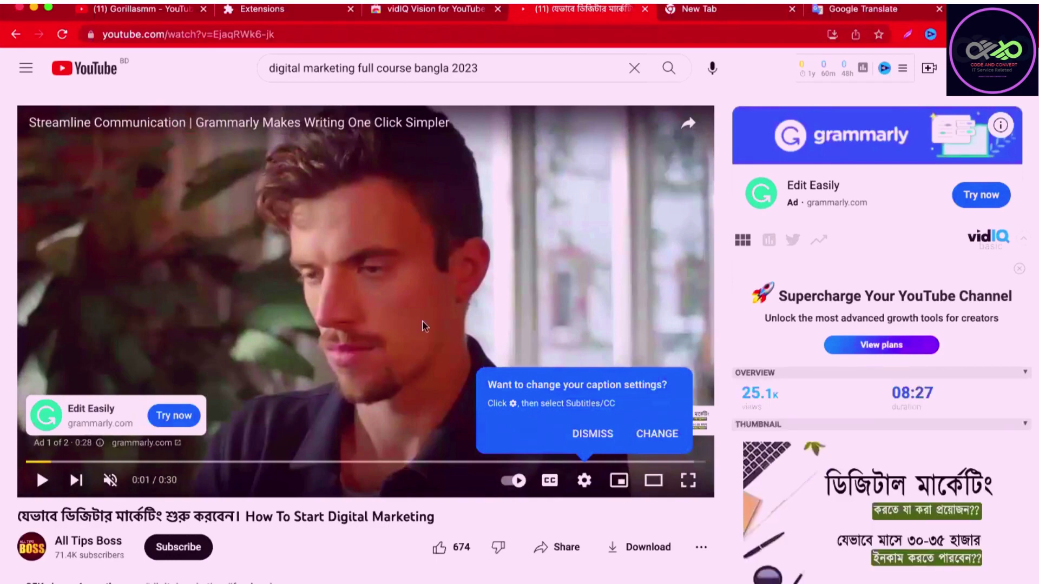
{"action": "scroll", "coordinate": [681, 330], "scroll_direction": "down", "scroll_amount": 20}
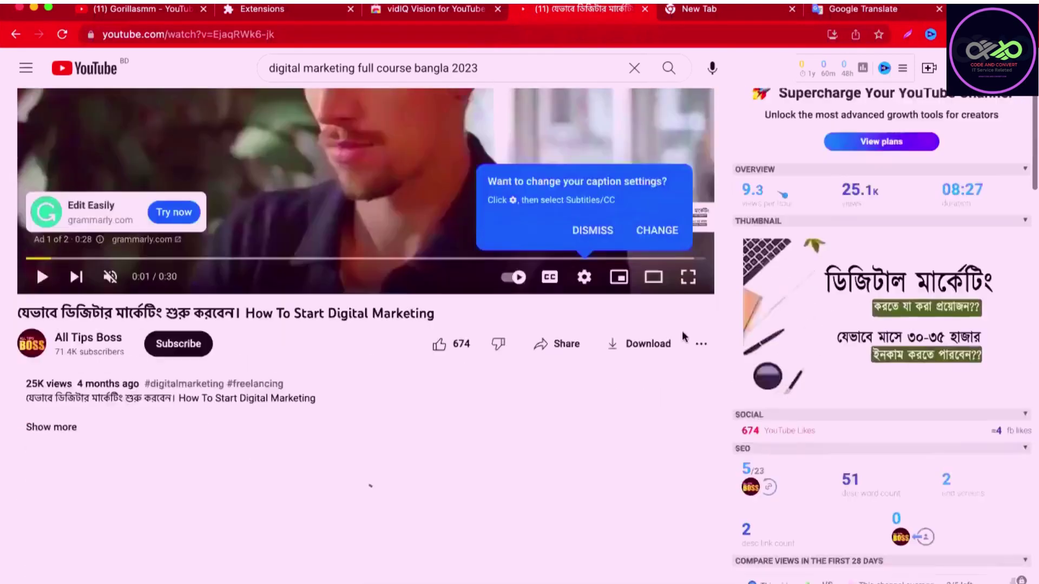
{"action": "scroll", "coordinate": [707, 311], "scroll_direction": "down", "scroll_amount": 10}
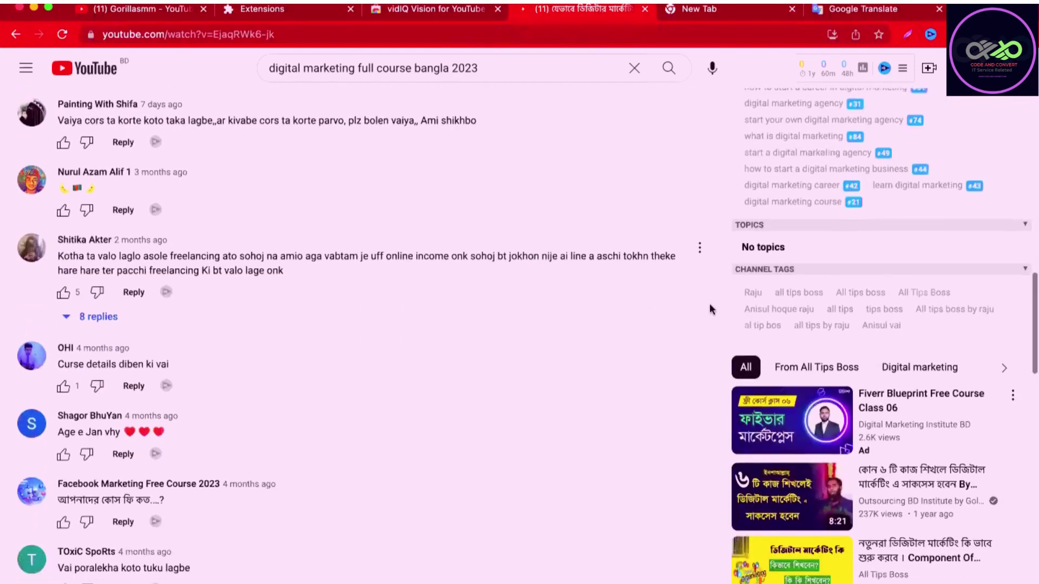
{"action": "scroll", "coordinate": [774, 255], "scroll_direction": "up", "scroll_amount": 4}
{"action": "scroll", "coordinate": [775, 252], "scroll_direction": "up", "scroll_amount": 3}
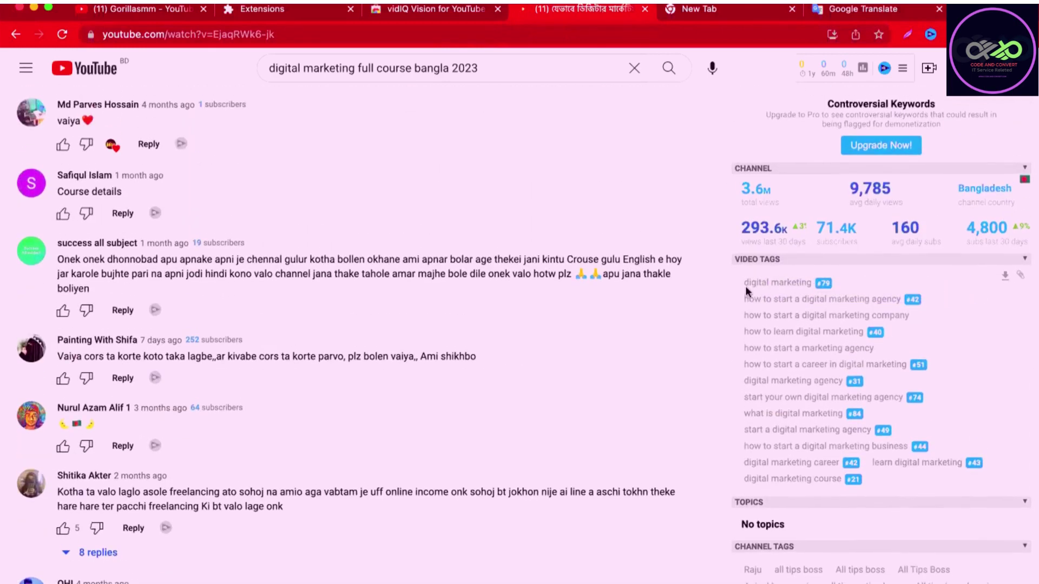
Step: Copy the video tag "digital marketing" and switch to Google Translate
{"action": "left_click_drag", "start_coordinate": [763, 286], "coordinate": [812, 282]}
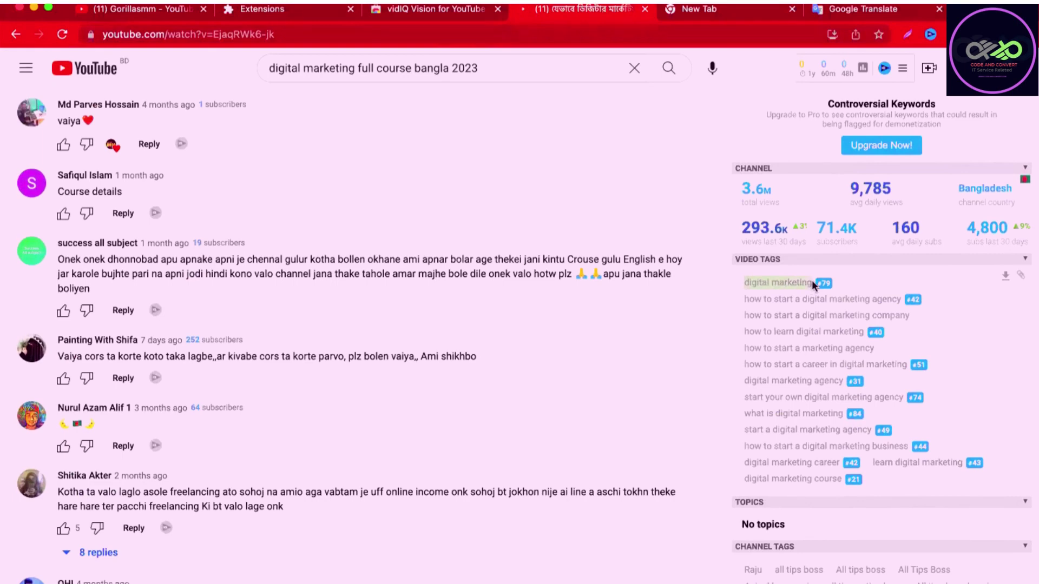
{"action": "right_click", "coordinate": [805, 282]}
{"action": "left_click", "coordinate": [821, 315]}
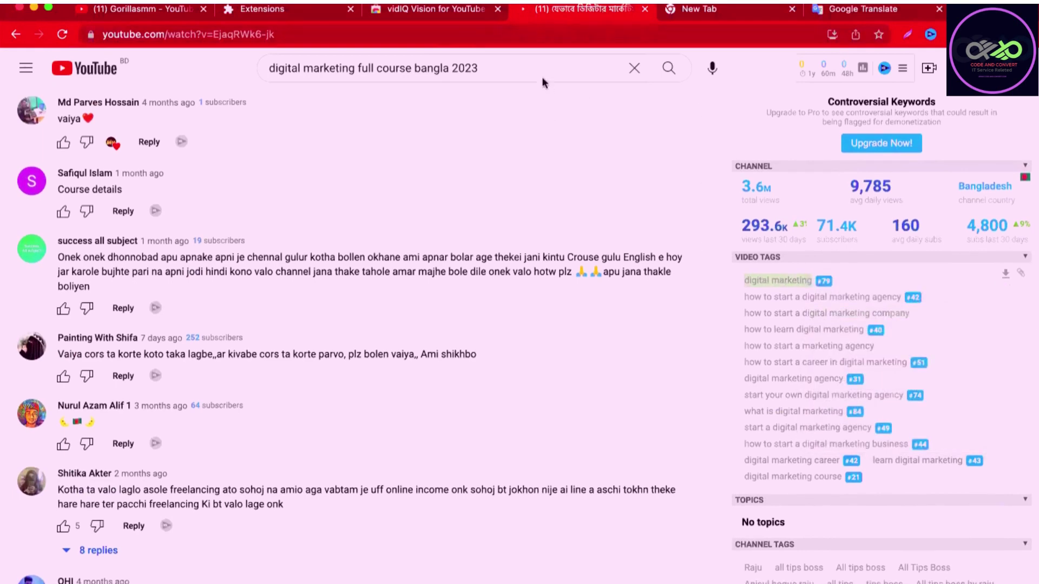
{"action": "left_click", "coordinate": [522, 28]}
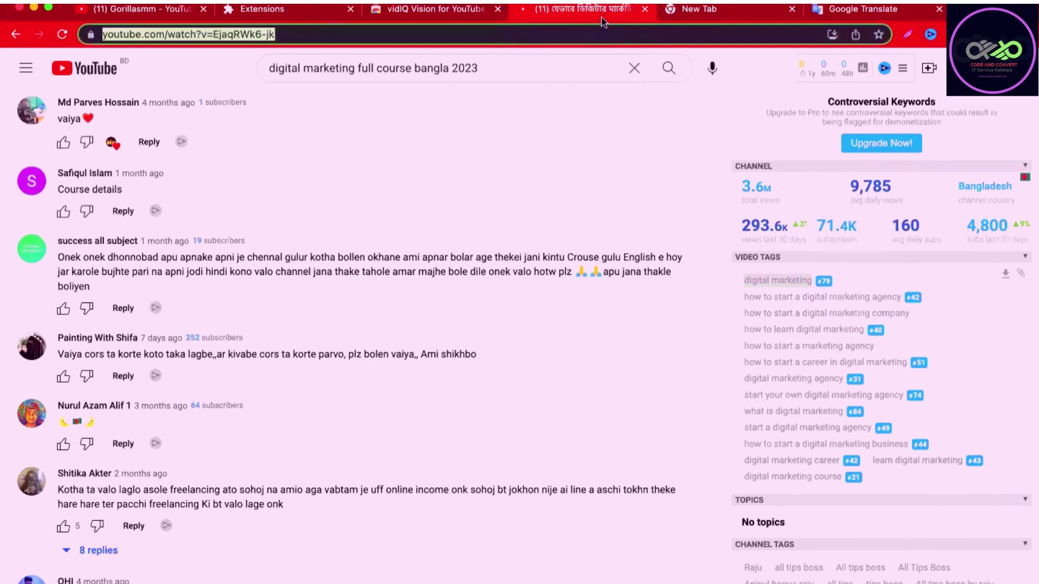
{"action": "left_click", "coordinate": [872, 10]}
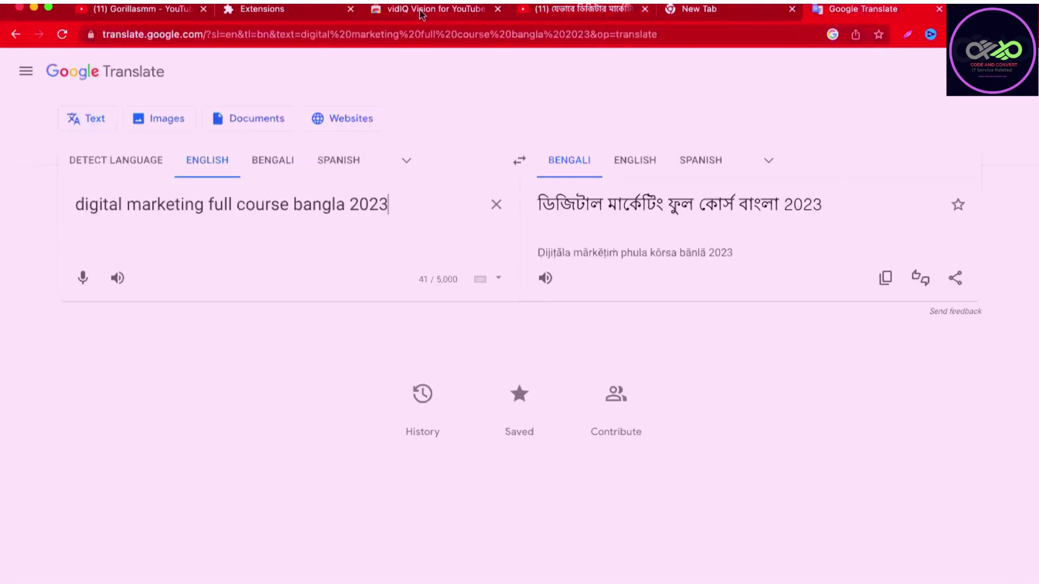
Step: Paste the tag "digital marketing" below the existing source text, separated by a blank line, and end it with a comma
{"action": "key", "text": "Return"}
{"action": "key", "text": "Return"}
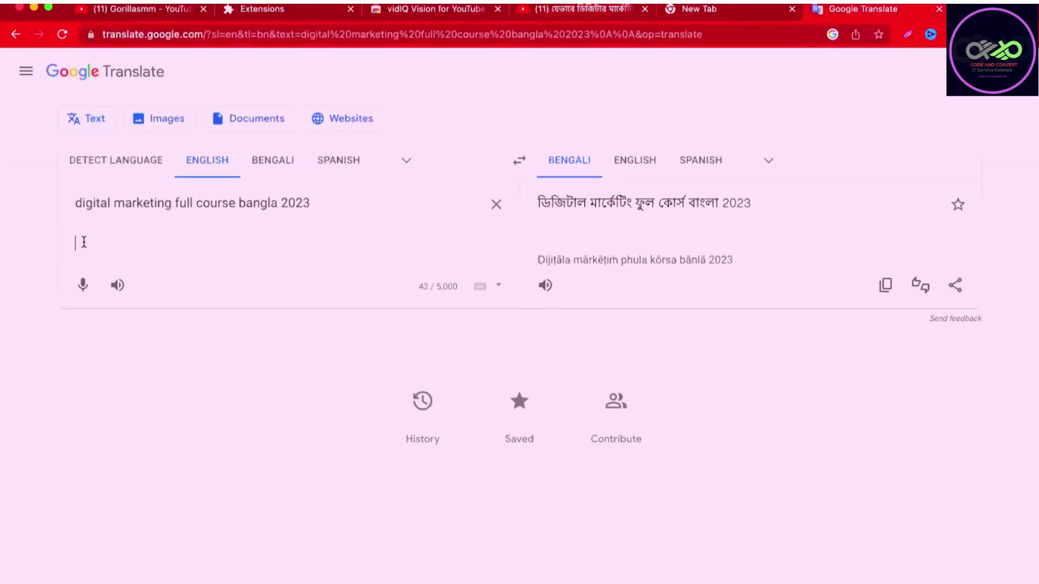
{"action": "right_click", "coordinate": [86, 242]}
{"action": "left_click", "coordinate": [119, 352]}
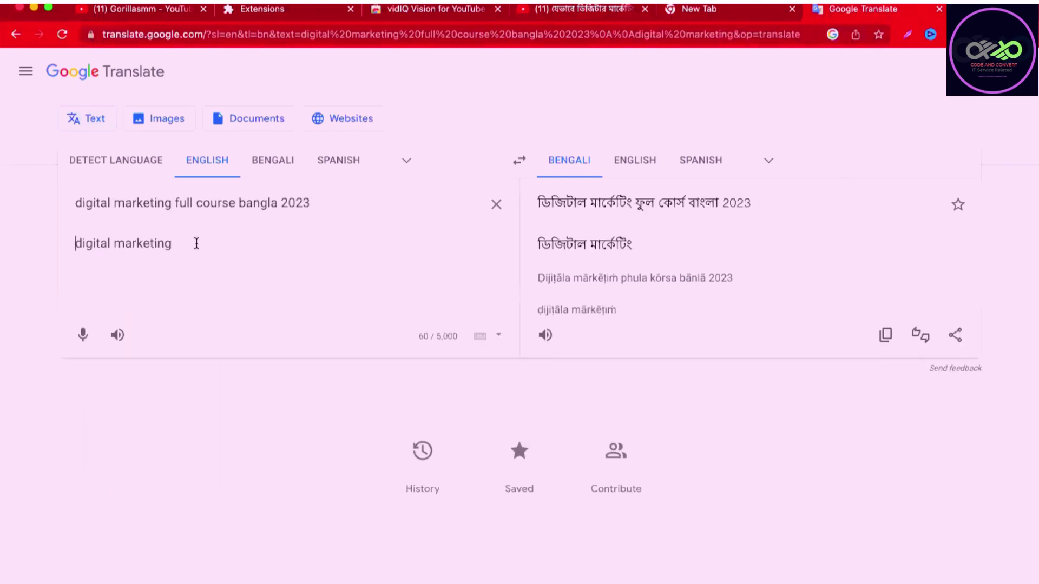
{"action": "type", "text": ","}
Step: Copy the tag "how to learn digital marketing" from the YouTube video's vidIQ tags and return to Google Translate
{"action": "left_click", "coordinate": [561, 13]}
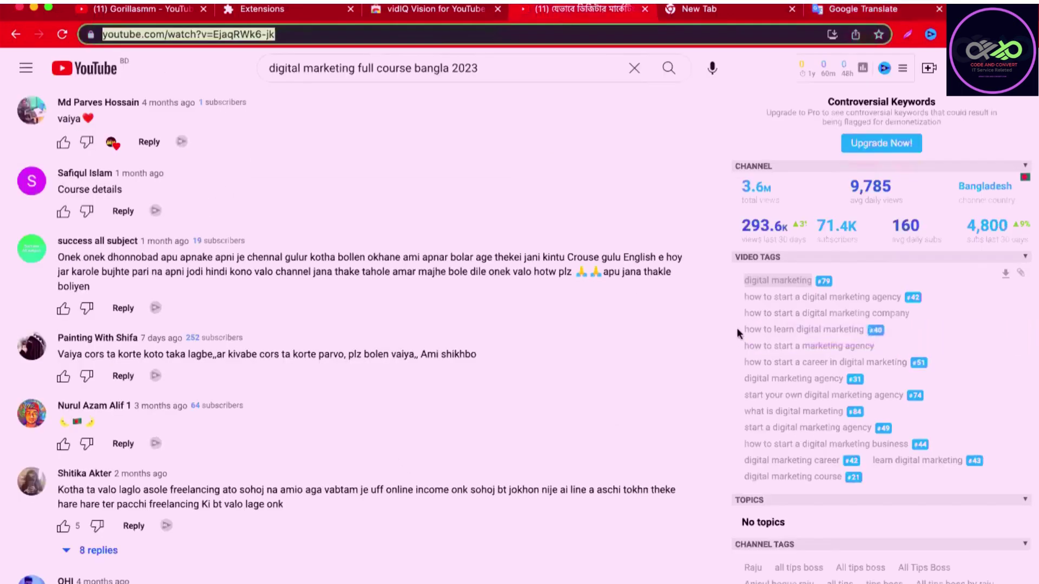
{"action": "left_click_drag", "start_coordinate": [742, 329], "coordinate": [863, 332]}
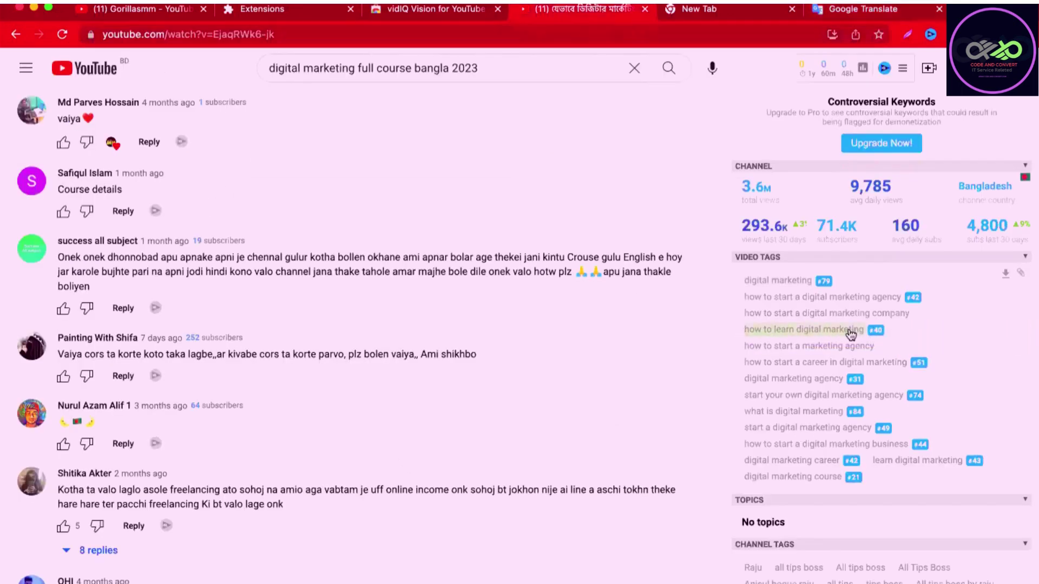
{"action": "right_click", "coordinate": [863, 330]}
{"action": "left_click", "coordinate": [604, 361]}
{"action": "left_click", "coordinate": [858, 9]}
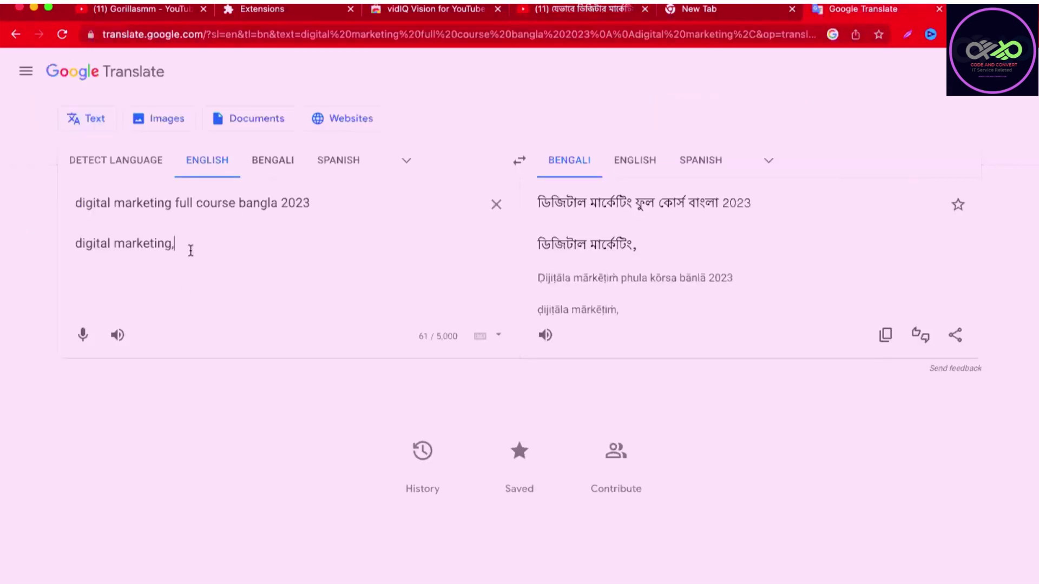
Step: Append "how to learn digital marketing" and a comma after "digital marketing," in the English source text
{"action": "right_click", "coordinate": [174, 245]}
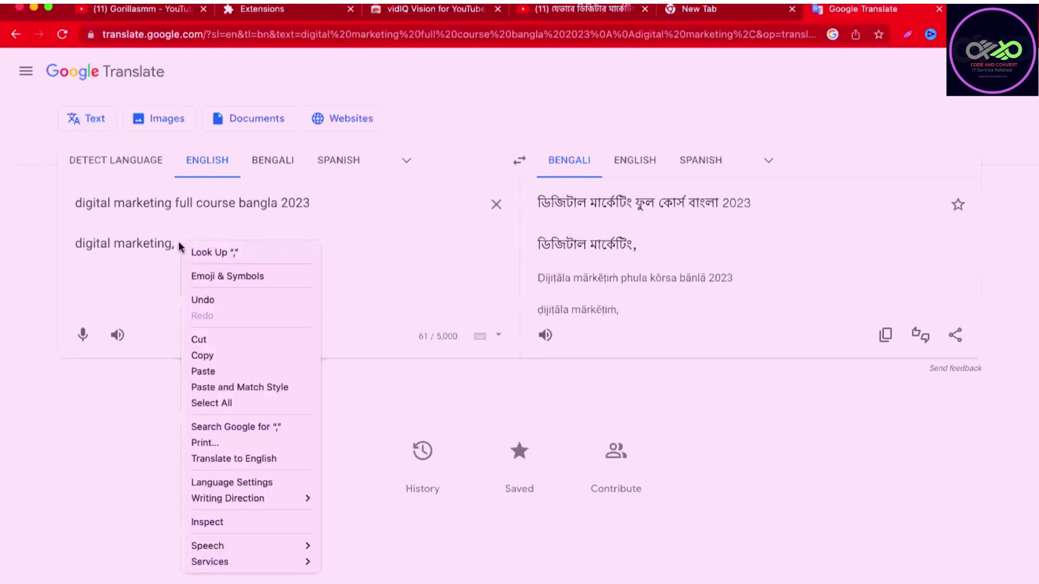
{"action": "left_click", "coordinate": [178, 243]}
{"action": "right_click", "coordinate": [178, 244]}
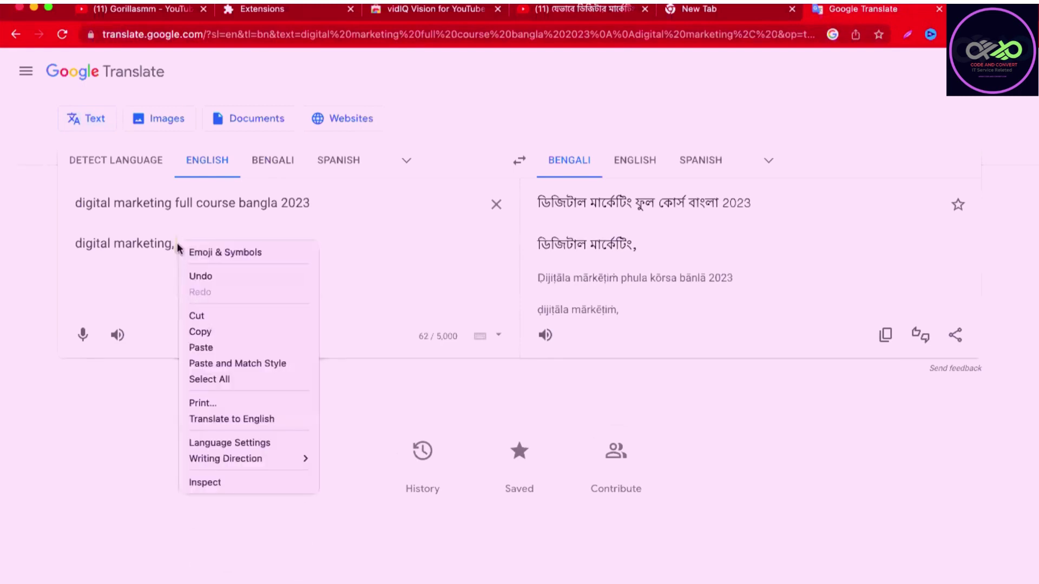
{"action": "left_click", "coordinate": [213, 343]}
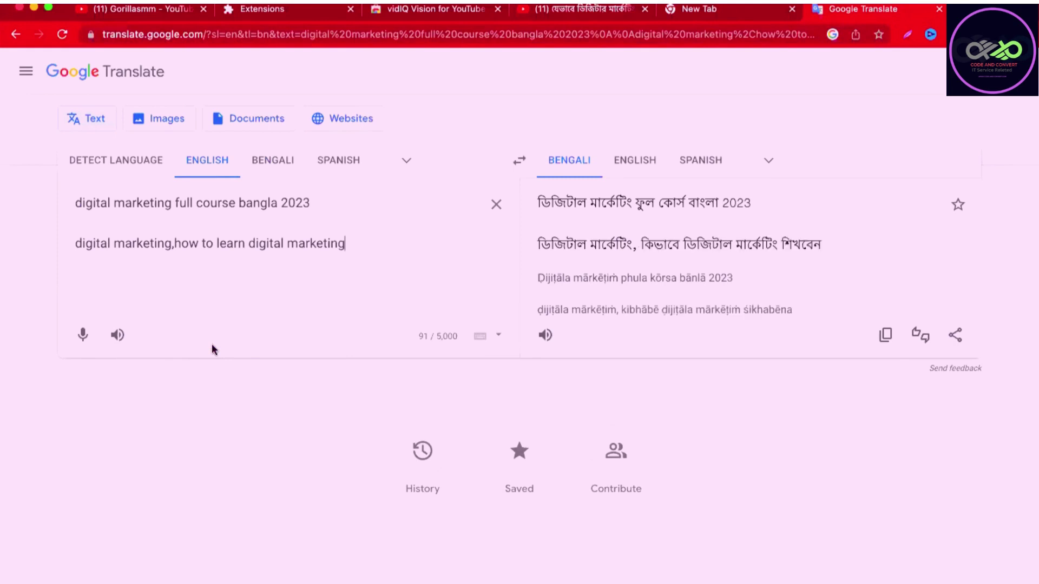
{"action": "type", "text": ","}
Step: Copy the tag "how to start a career in digital marketing" from the YouTube video's vidIQ tags and return to Google Translate
{"action": "left_click", "coordinate": [585, 9]}
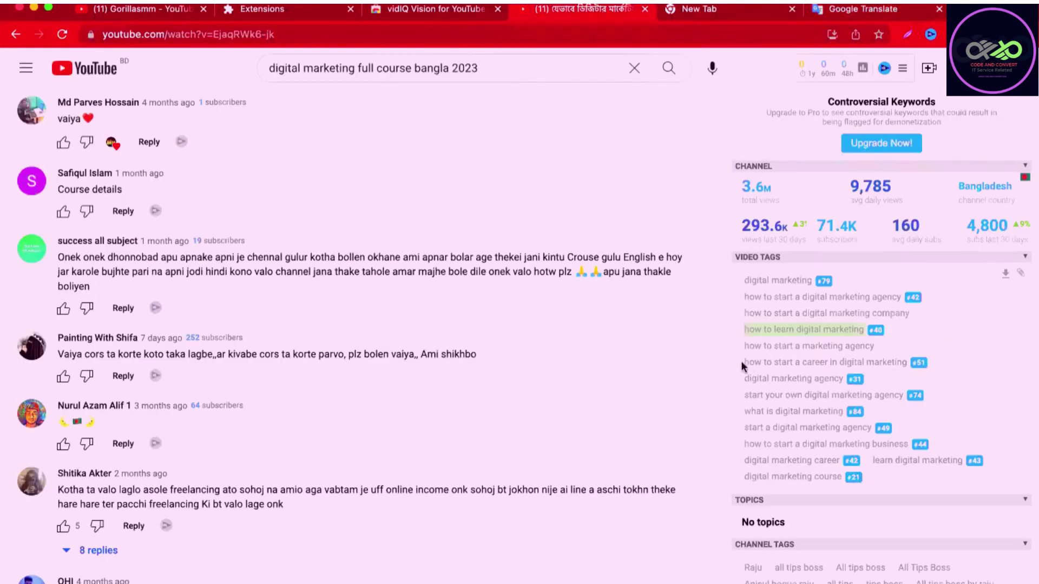
{"action": "left_click_drag", "start_coordinate": [741, 362], "coordinate": [906, 364]}
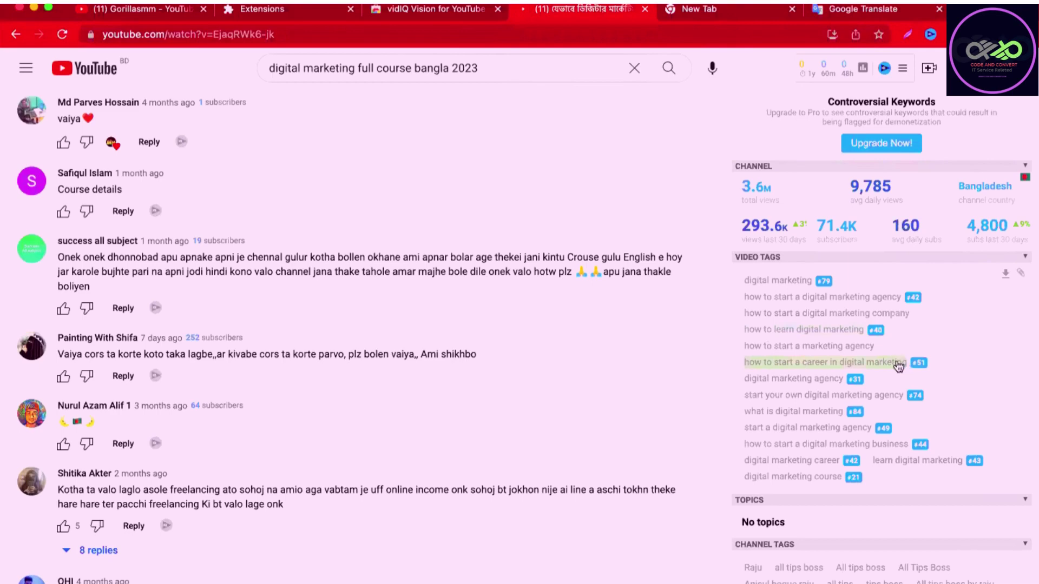
{"action": "right_click", "coordinate": [904, 361]}
{"action": "left_click", "coordinate": [620, 393]}
{"action": "left_click", "coordinate": [851, 16]}
Step: Append "how to start a career in digital marketing" to the end of the comma-separated English tag list
{"action": "right_click", "coordinate": [378, 242]}
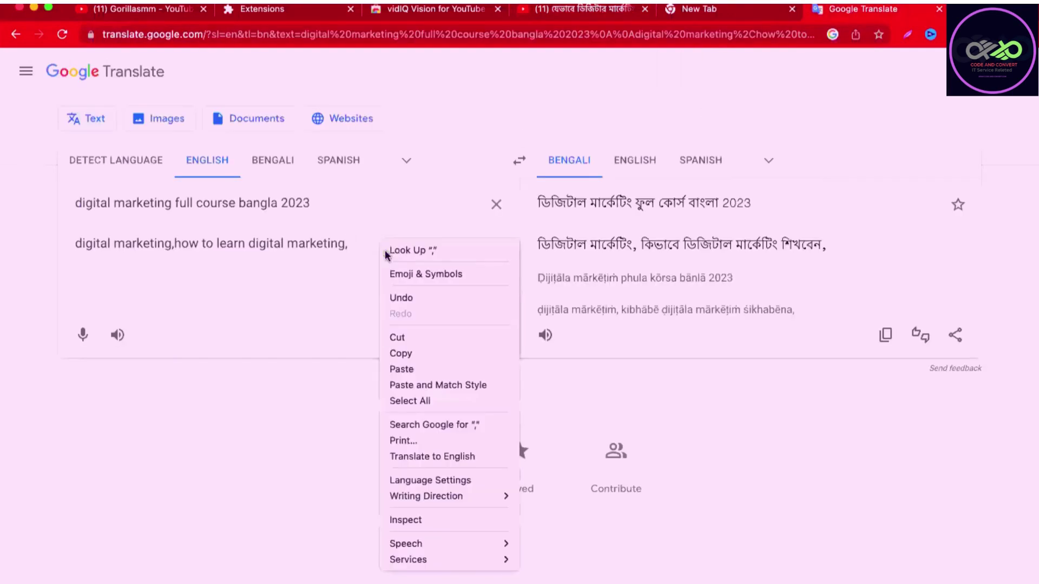
{"action": "left_click", "coordinate": [360, 244]}
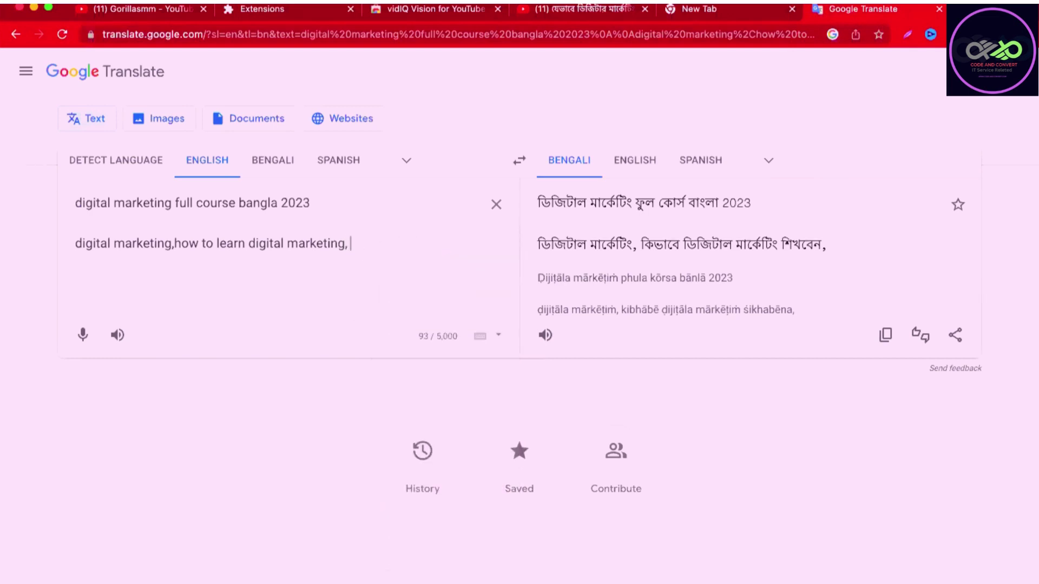
{"action": "right_click", "coordinate": [360, 243]}
{"action": "left_click", "coordinate": [388, 349]}
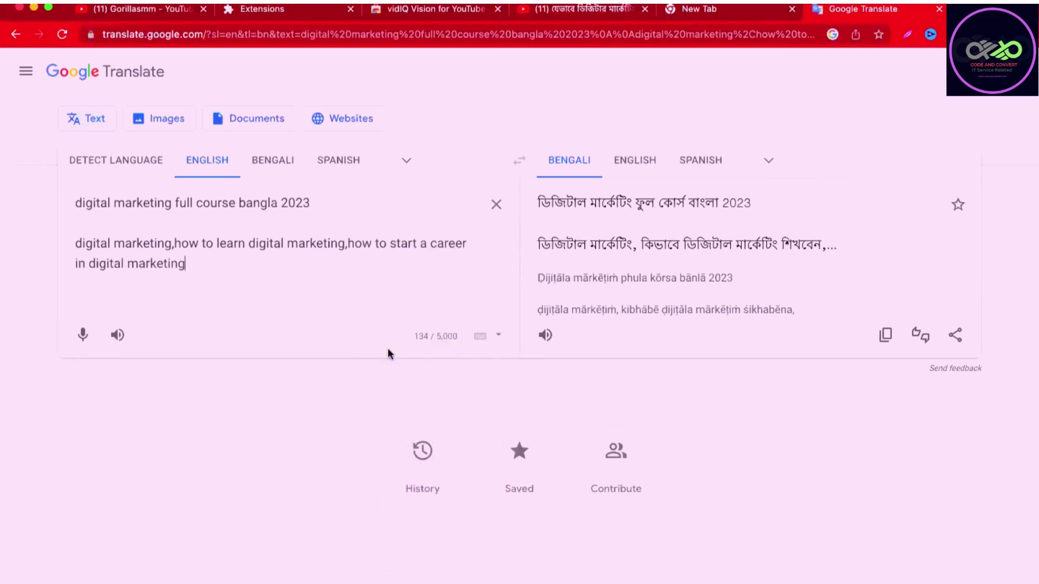